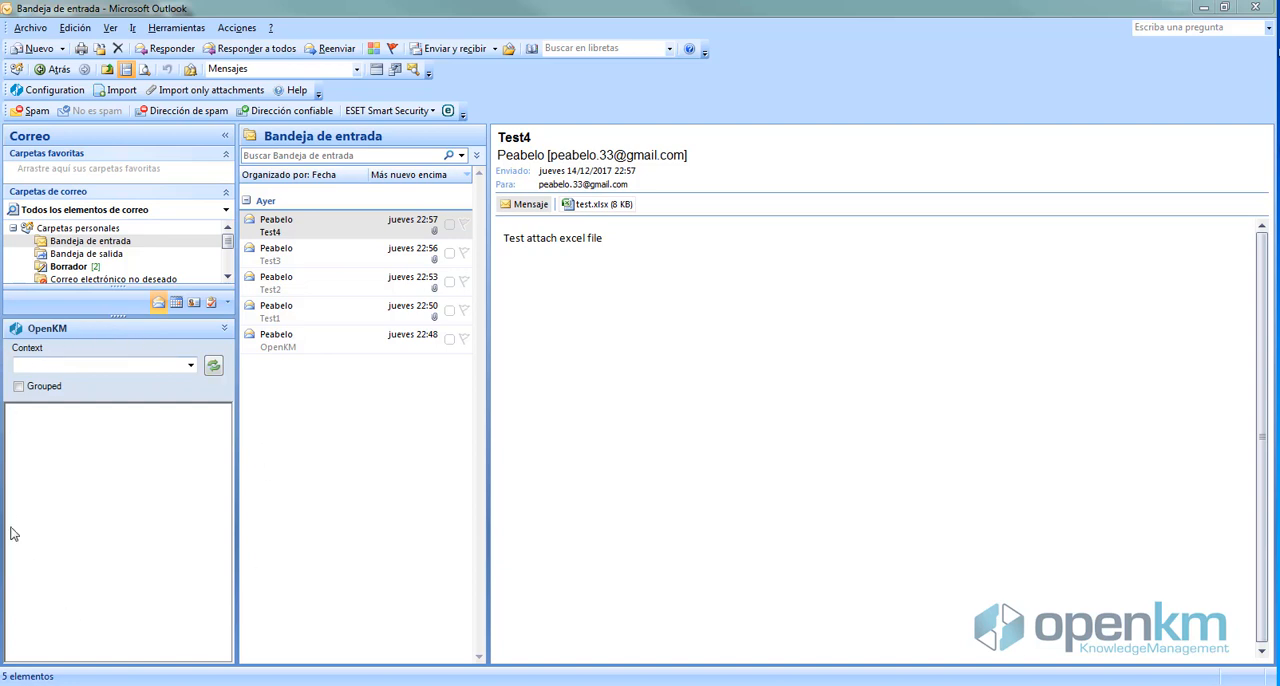
# Set the OpenKM pane's context to Taxonomy and select the okm:root folder
pyautogui.click(191, 365)
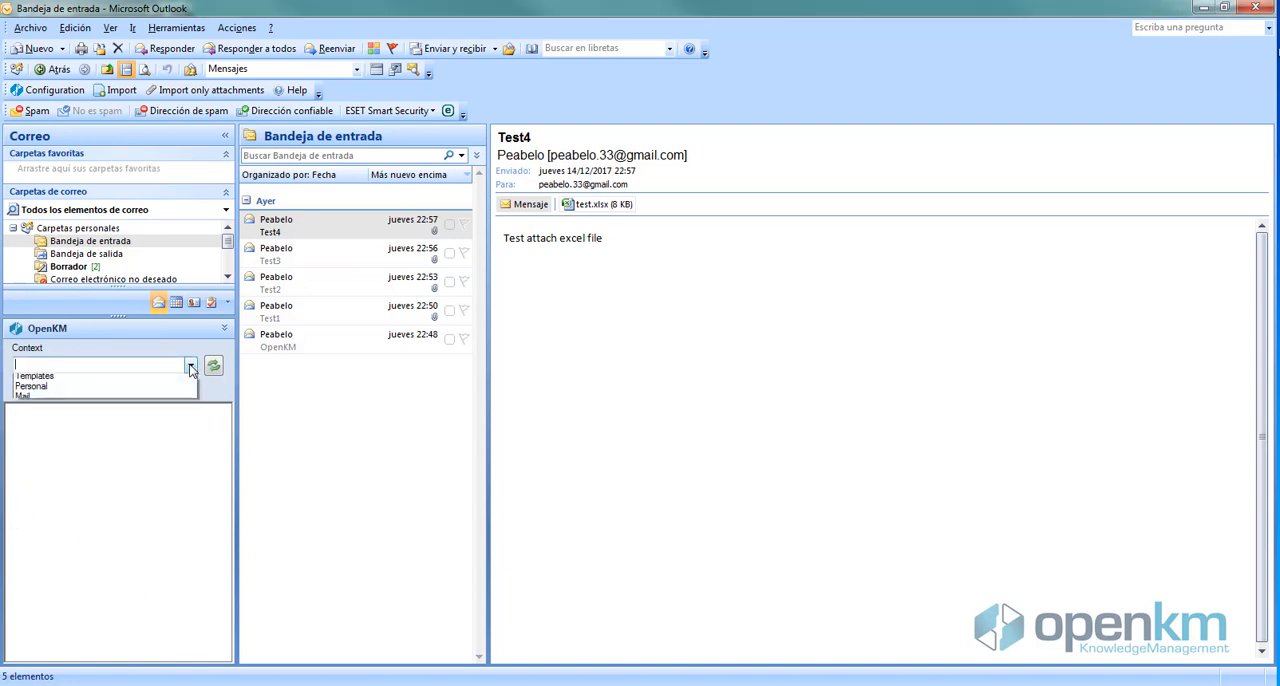
pyautogui.click(70, 381)
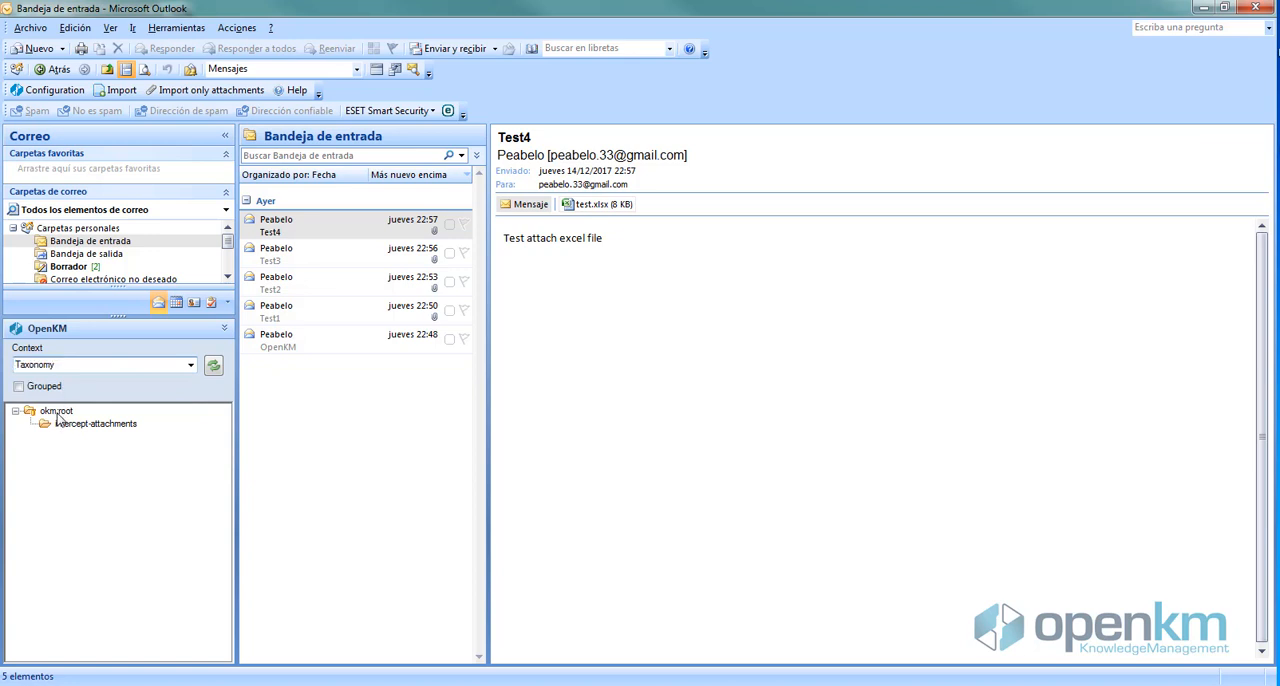
pyautogui.click(52, 412)
# Import the Test1 and OpenKM emails together into okm:root, and refresh the folder listing in the OpenKM web application
pyautogui.click(310, 316)
pyautogui.keyDown('shift'); pyautogui.click(310, 347); pyautogui.keyUp('shift')
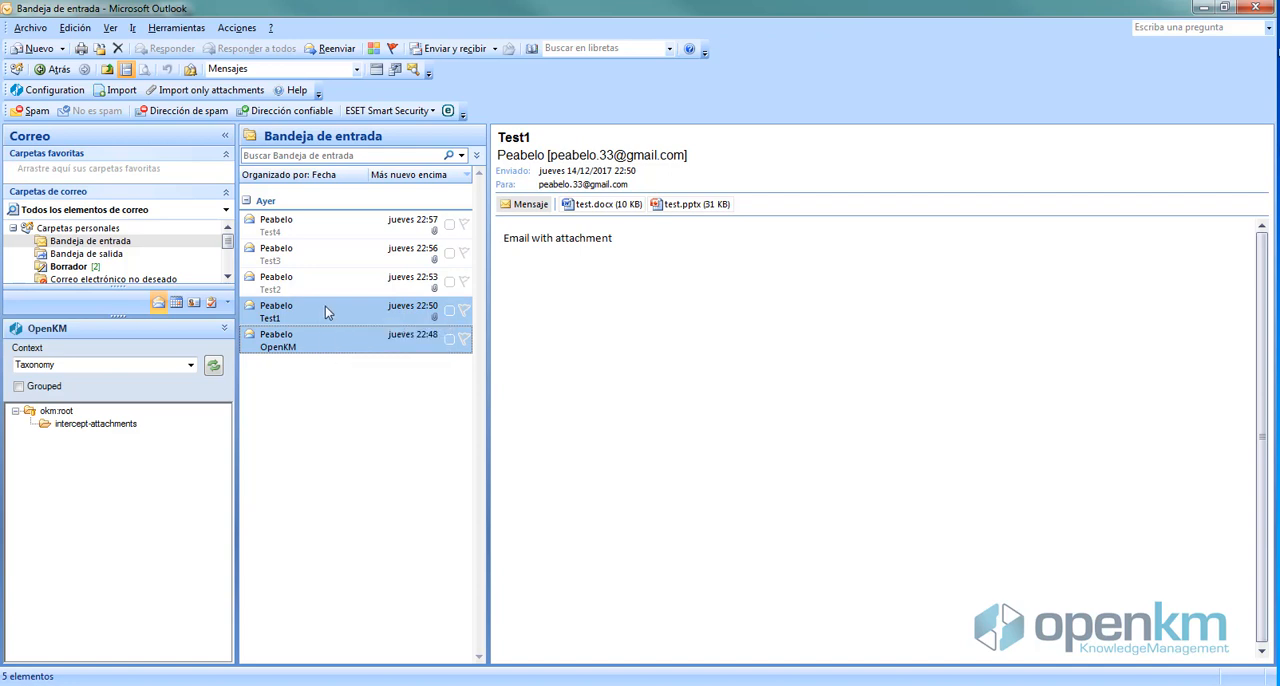
pyautogui.moveTo(323, 314); pyautogui.dragTo(60, 410)
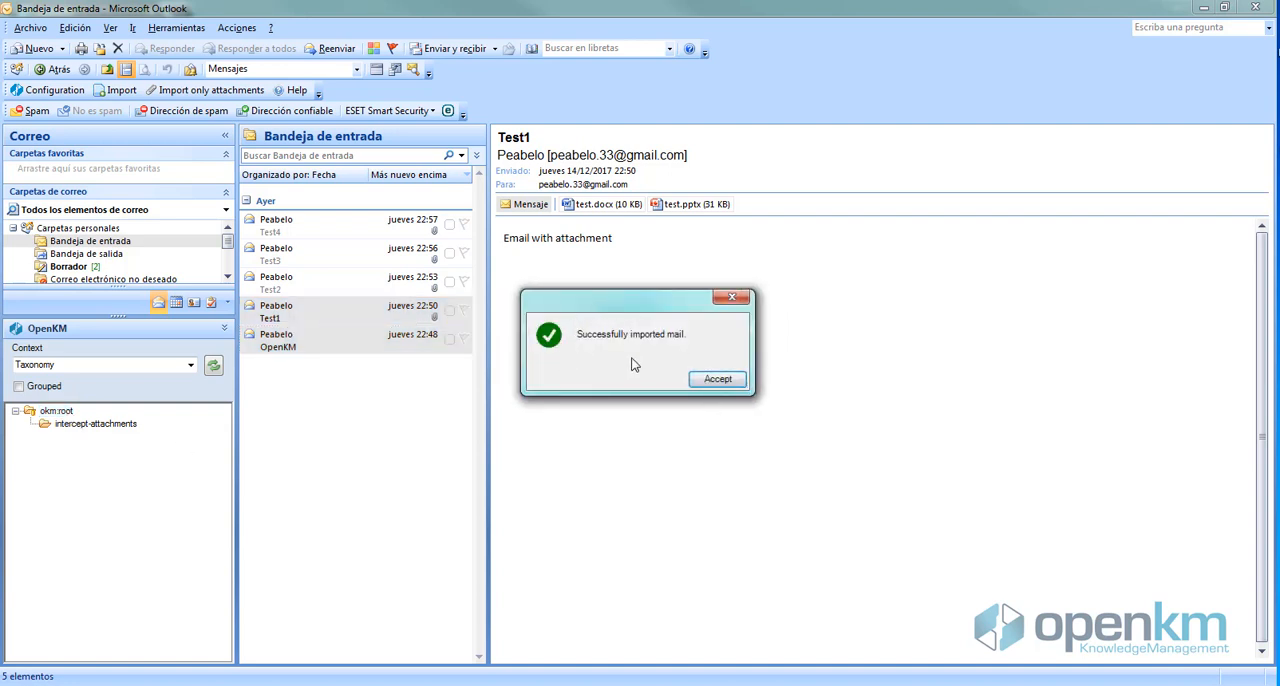
pyautogui.click(724, 384)
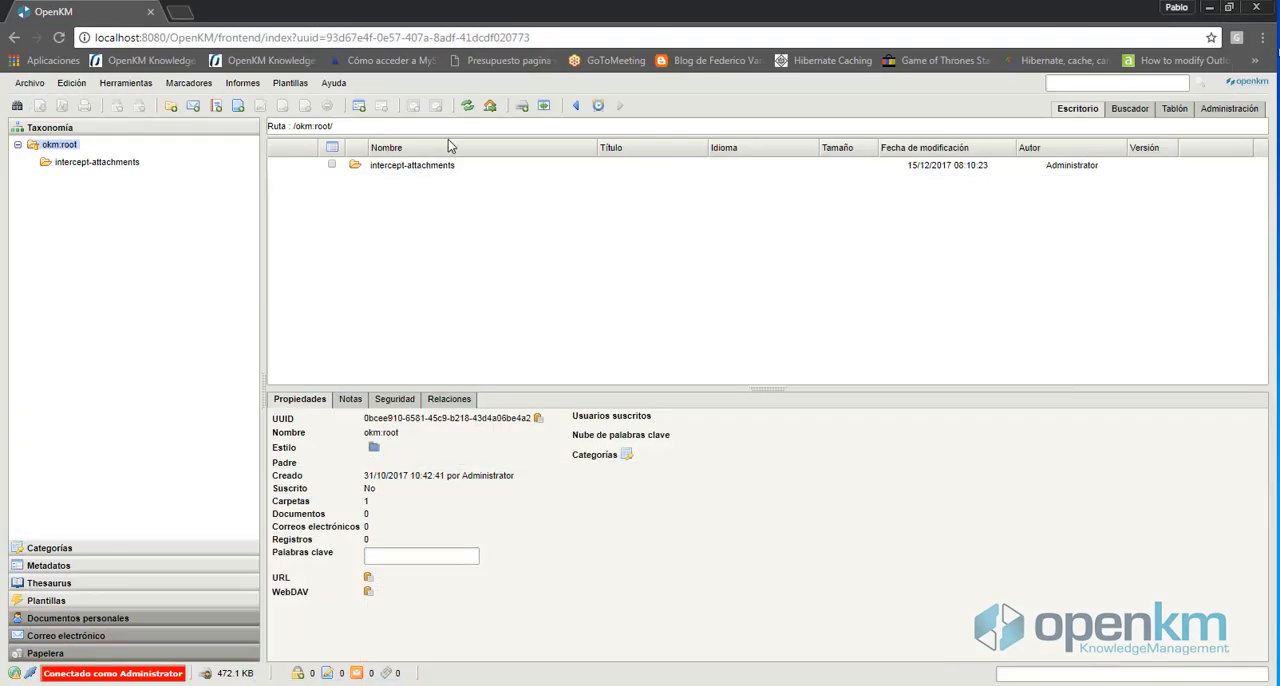
pyautogui.click(467, 107)
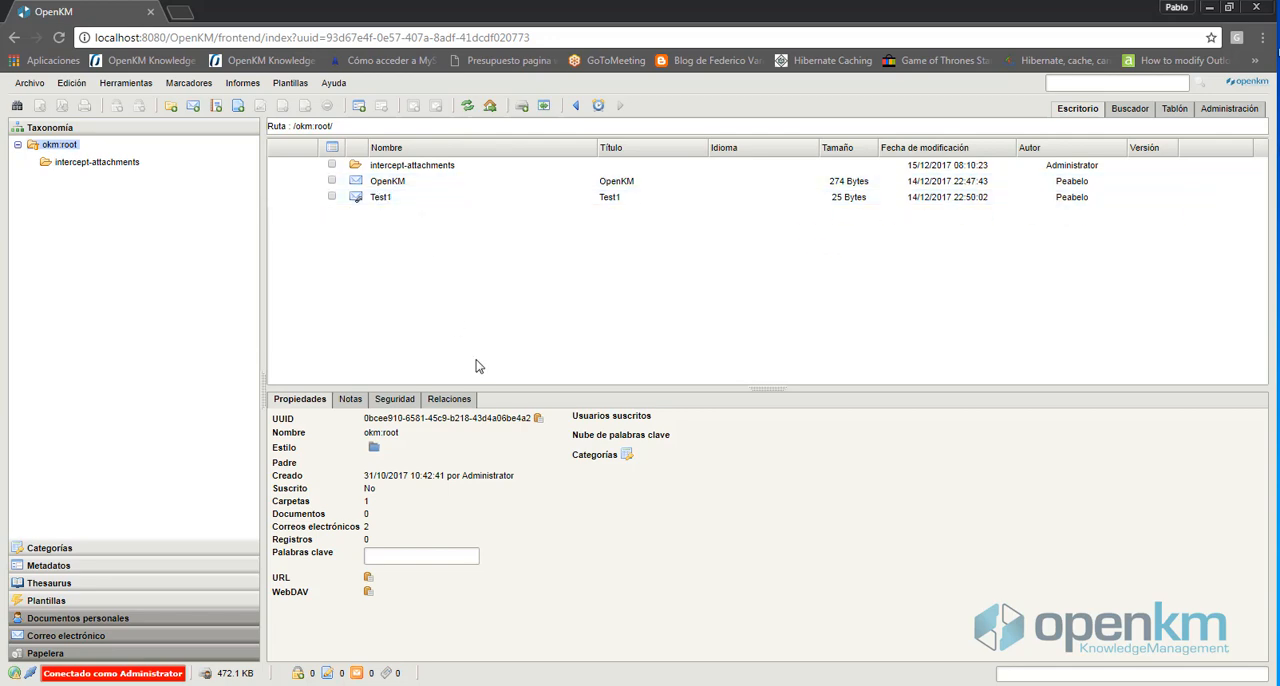
# Back in Outlook, import the Test2 and Test3 emails into Taxonomy's okm:root folder, and refresh the listing in the OpenKM web application
pyautogui.click(566, 684)
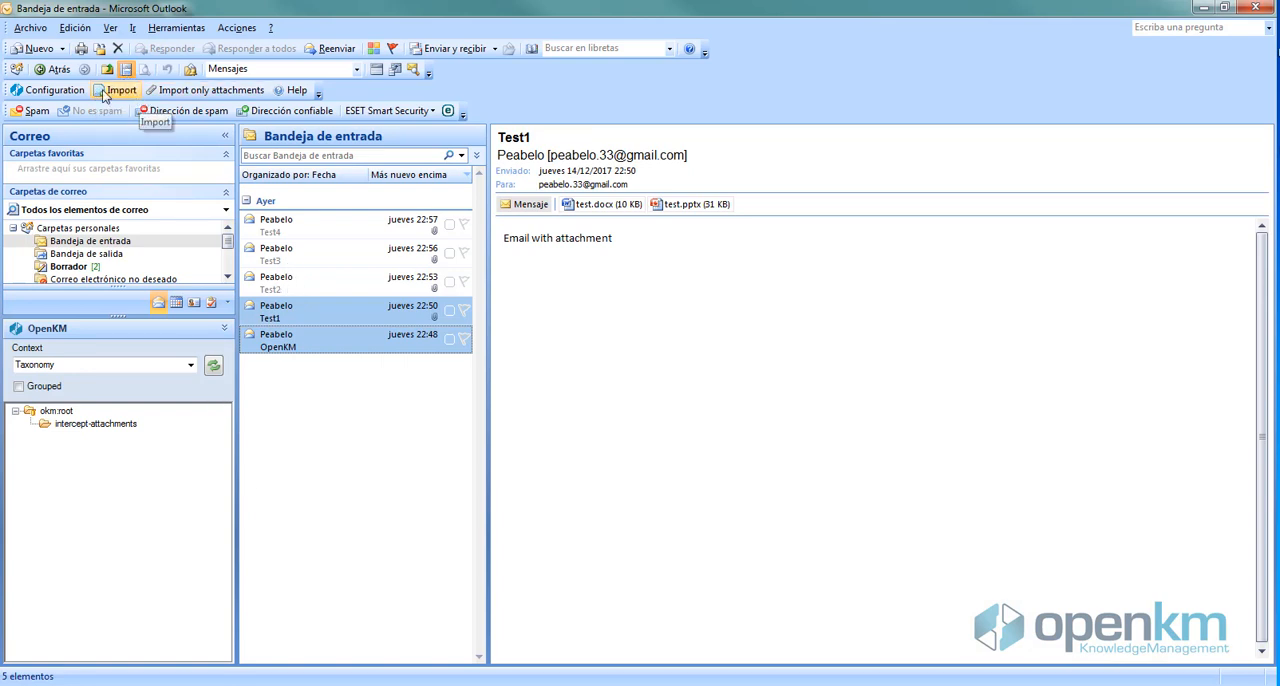
pyautogui.click(320, 278)
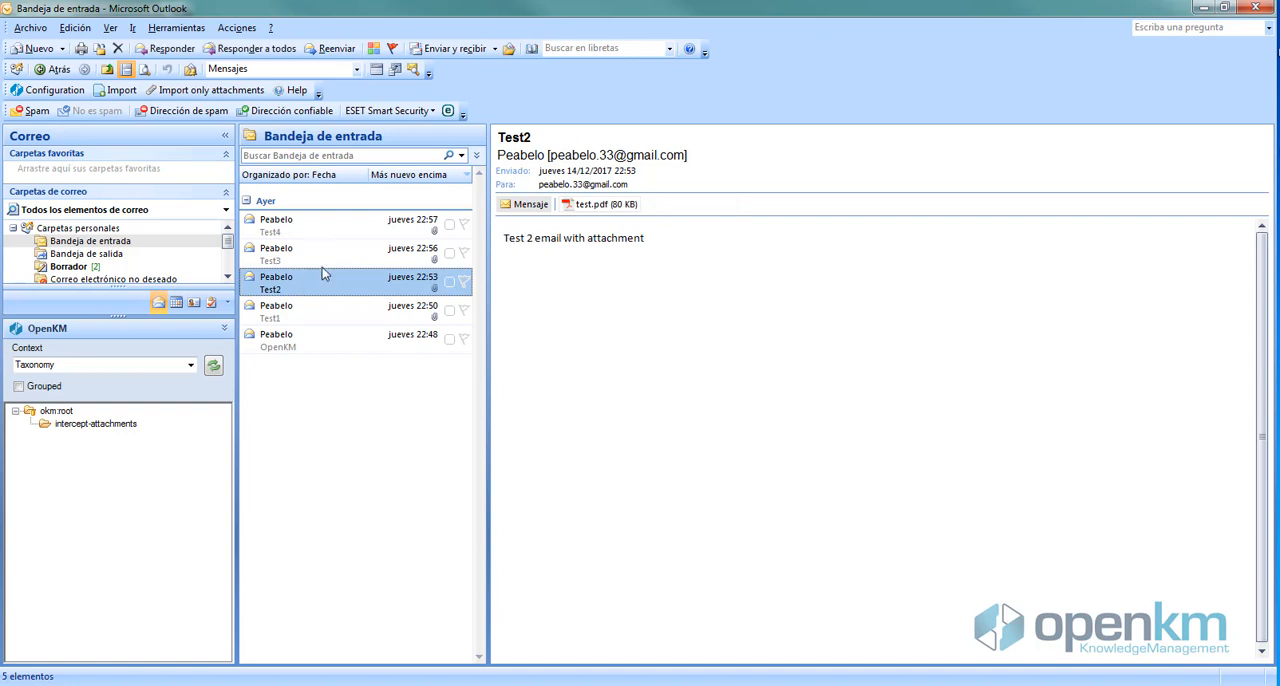
pyautogui.keyDown('ctrl'); pyautogui.click(315, 256); pyautogui.keyUp('ctrl')
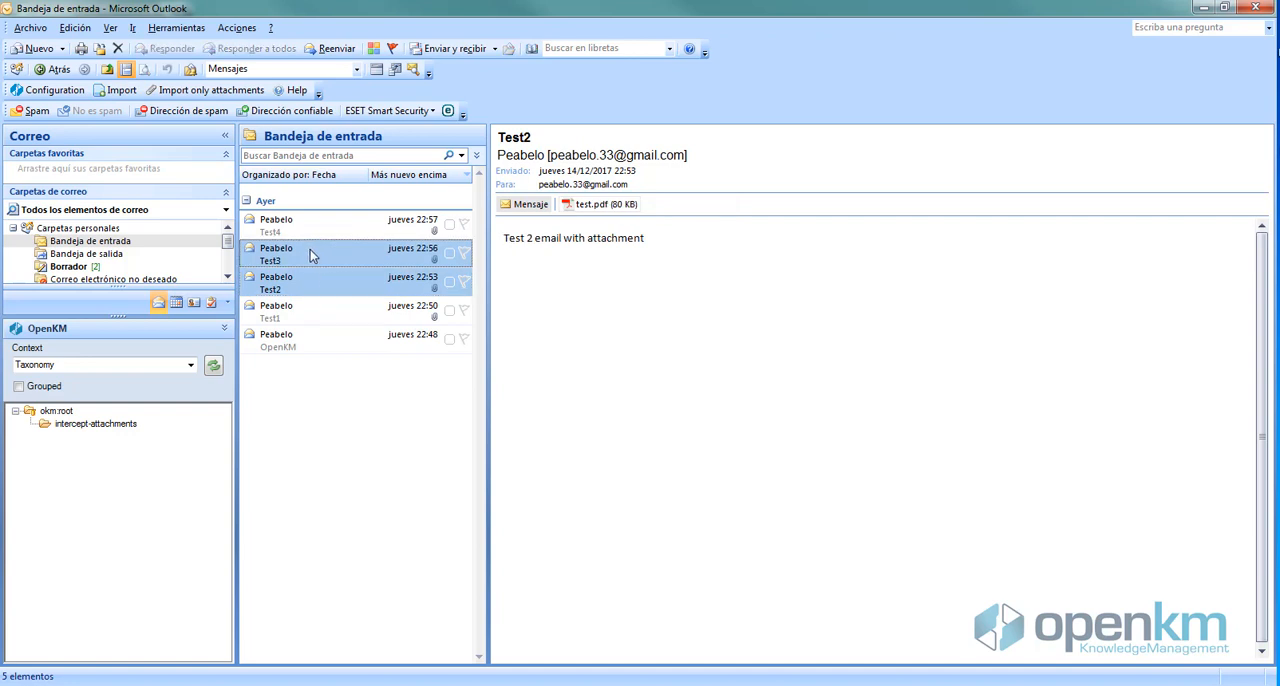
pyautogui.click(117, 93)
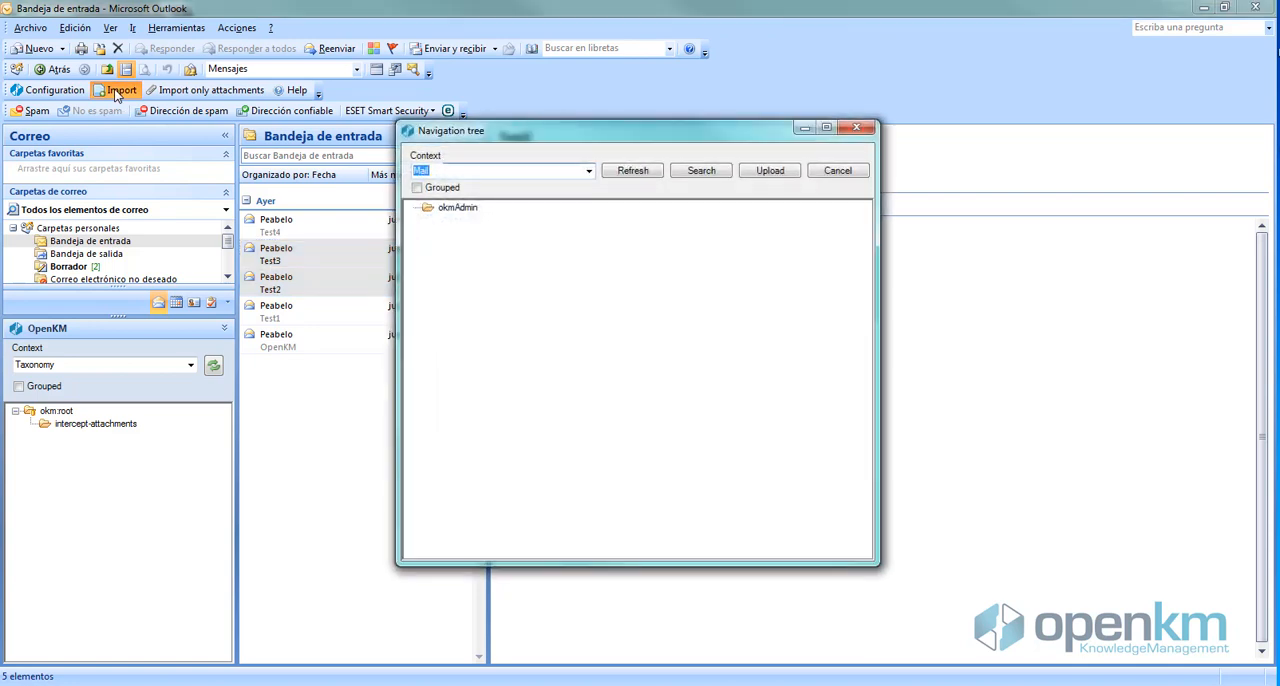
pyautogui.click(589, 171)
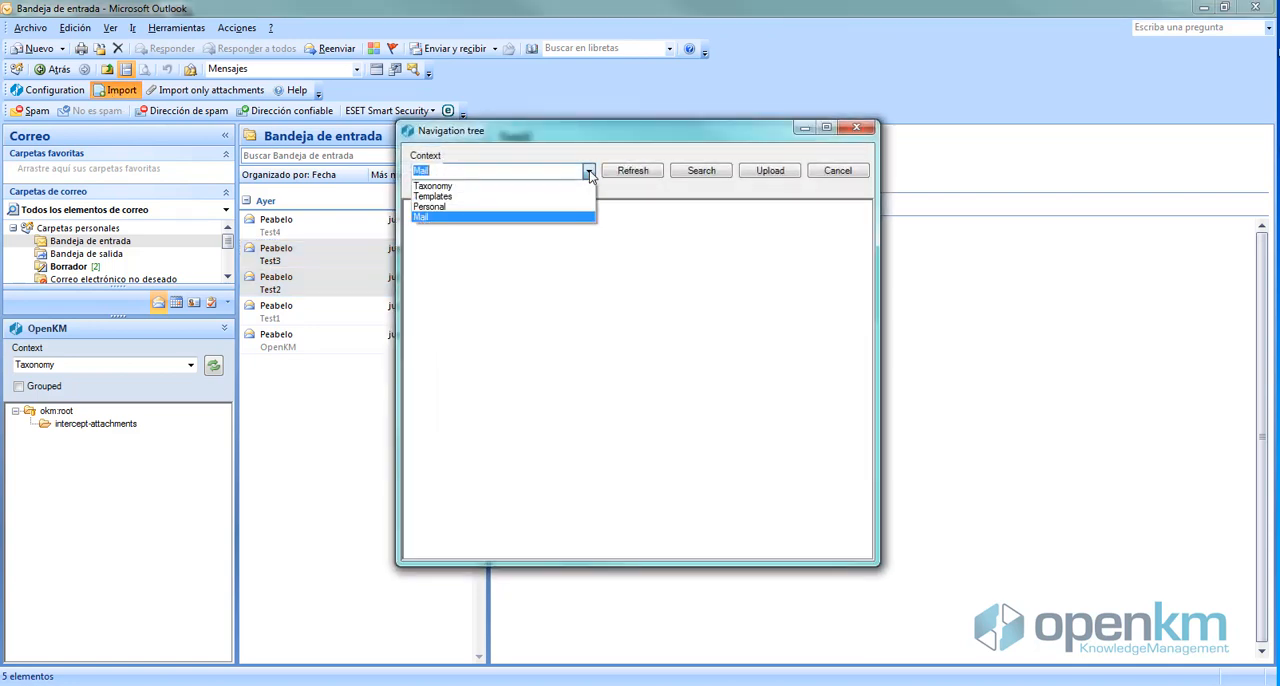
pyautogui.click(445, 186)
pyautogui.click(449, 209)
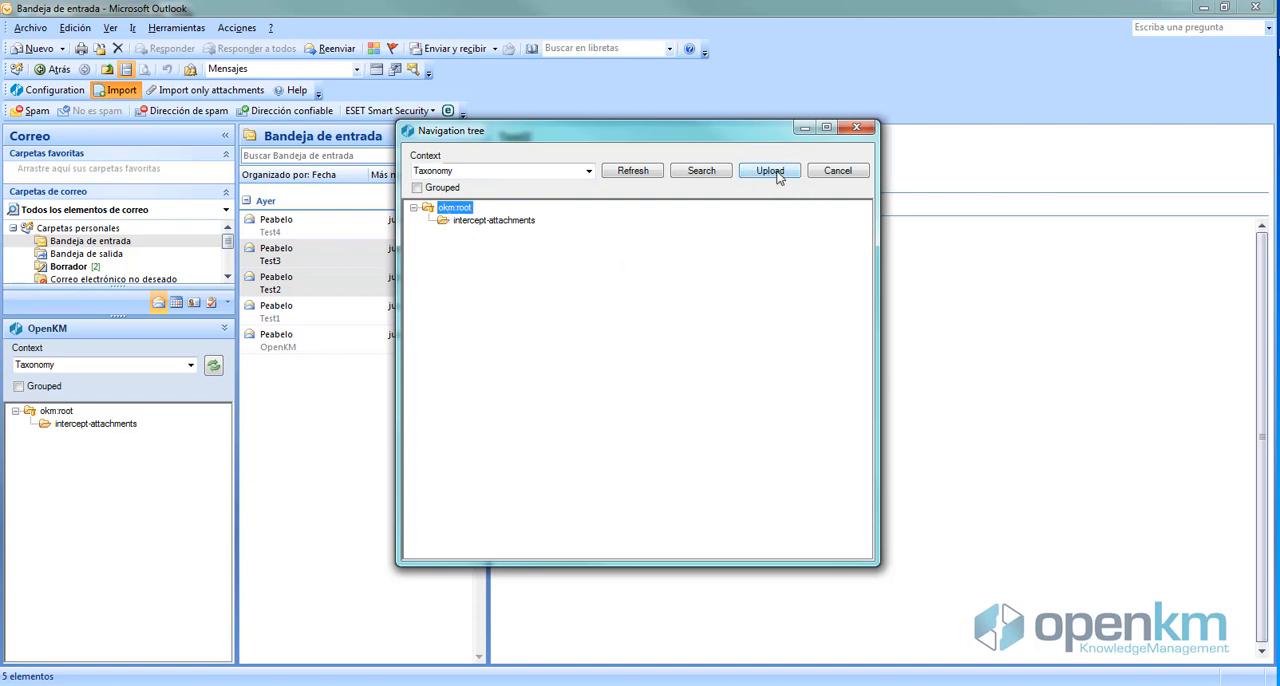
pyautogui.click(772, 172)
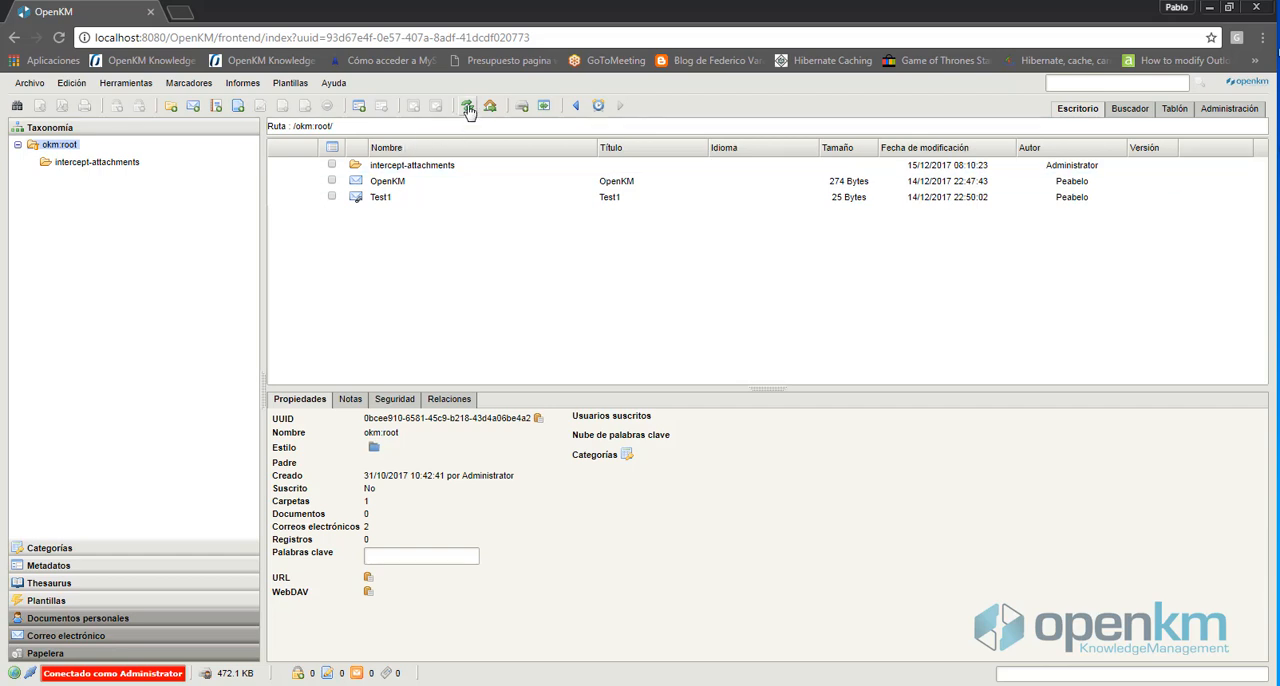
pyautogui.click(467, 106)
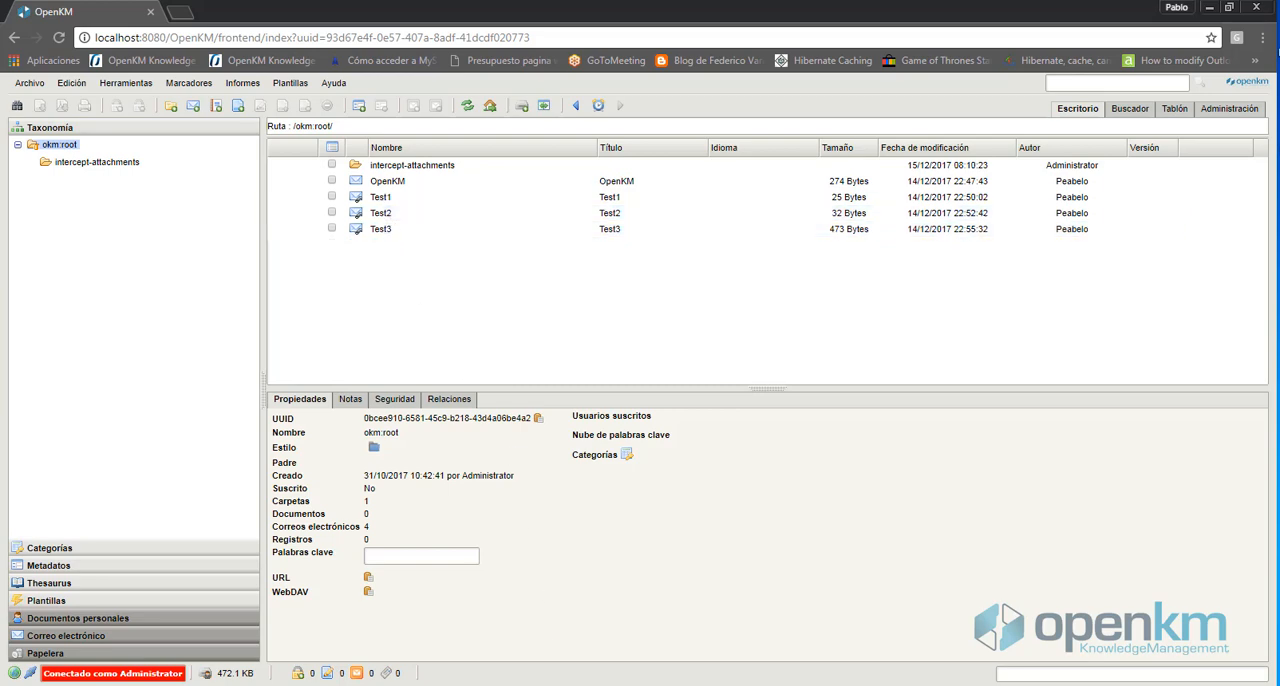
# Return to Outlook and import only the test.docx attachment of the Test1 email into okm:root
pyautogui.click(567, 684)
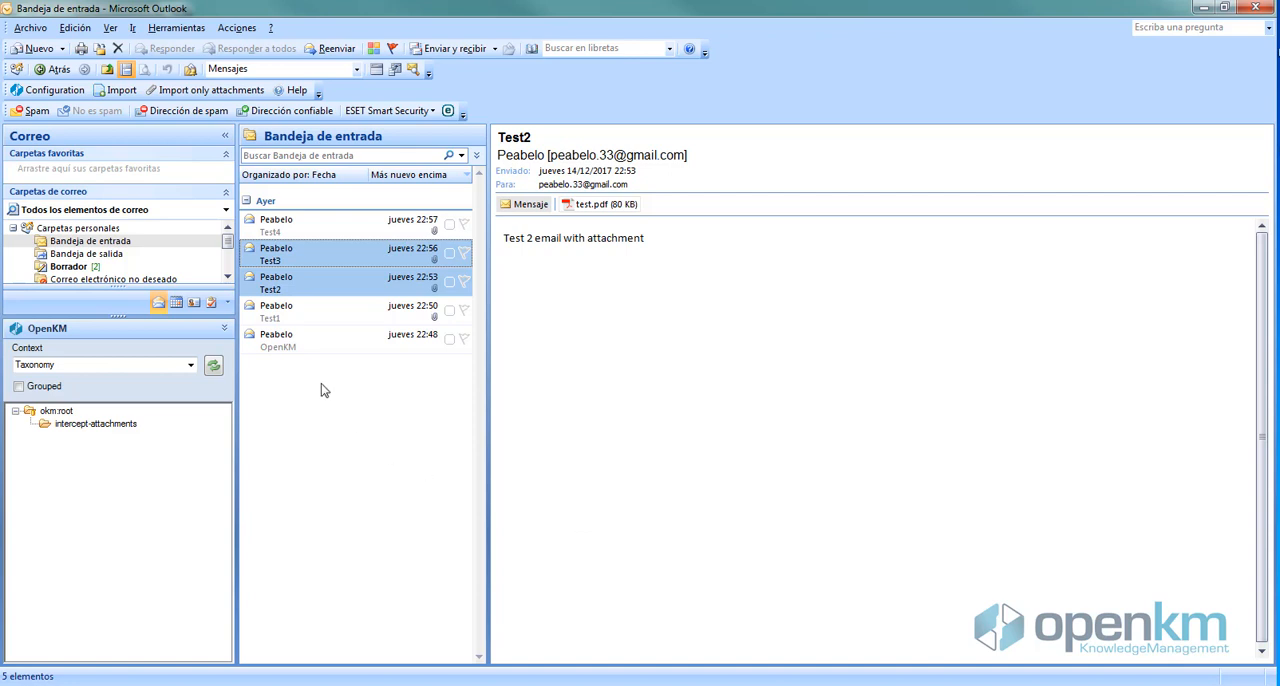
pyautogui.click(305, 320)
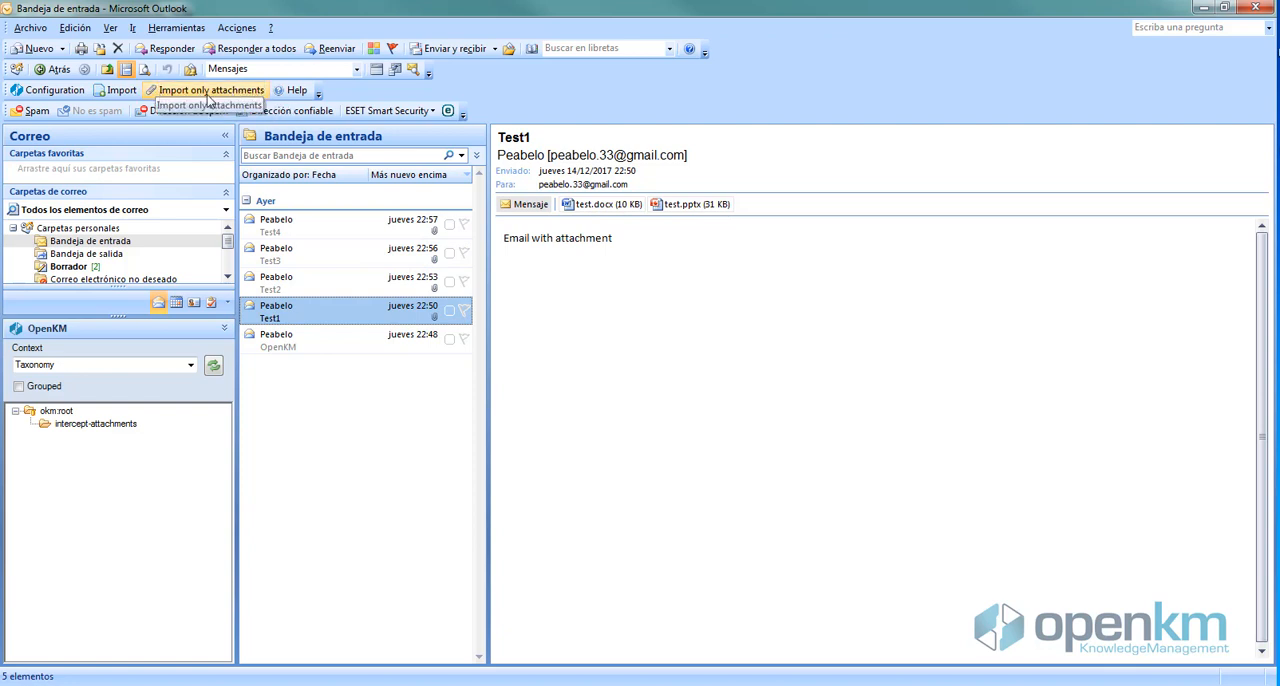
pyautogui.click(205, 92)
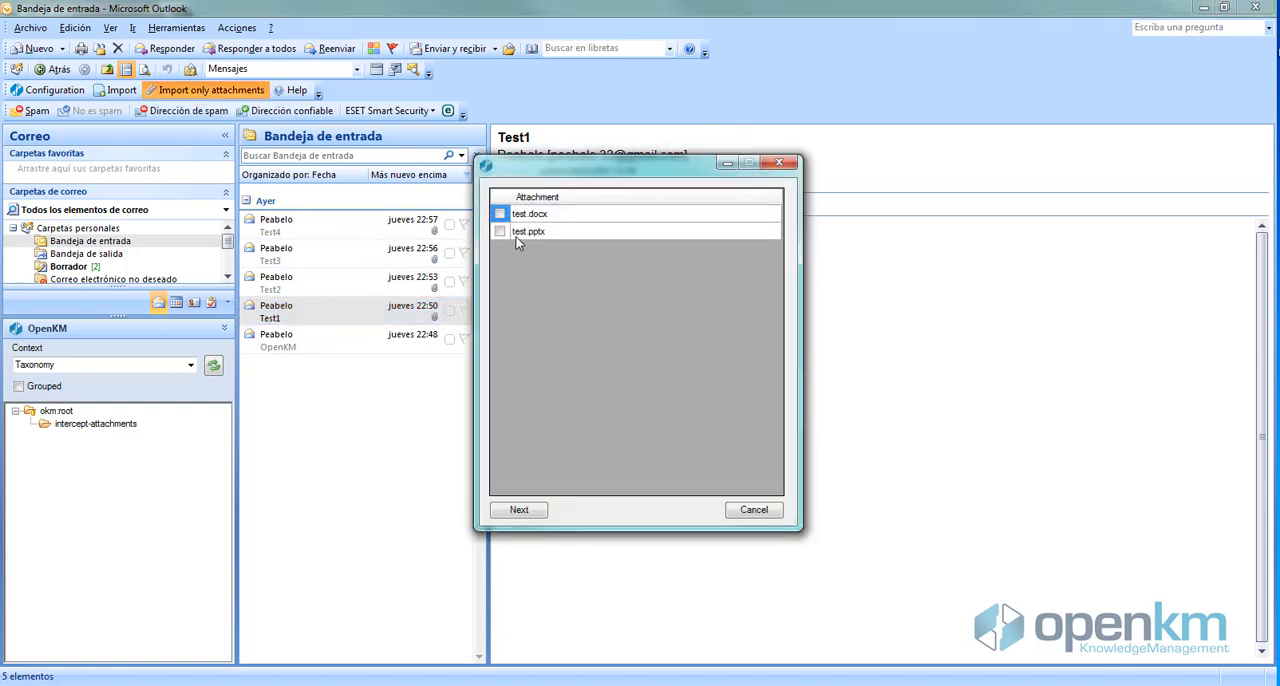
pyautogui.moveTo(572, 167); pyautogui.dragTo(767, 261)
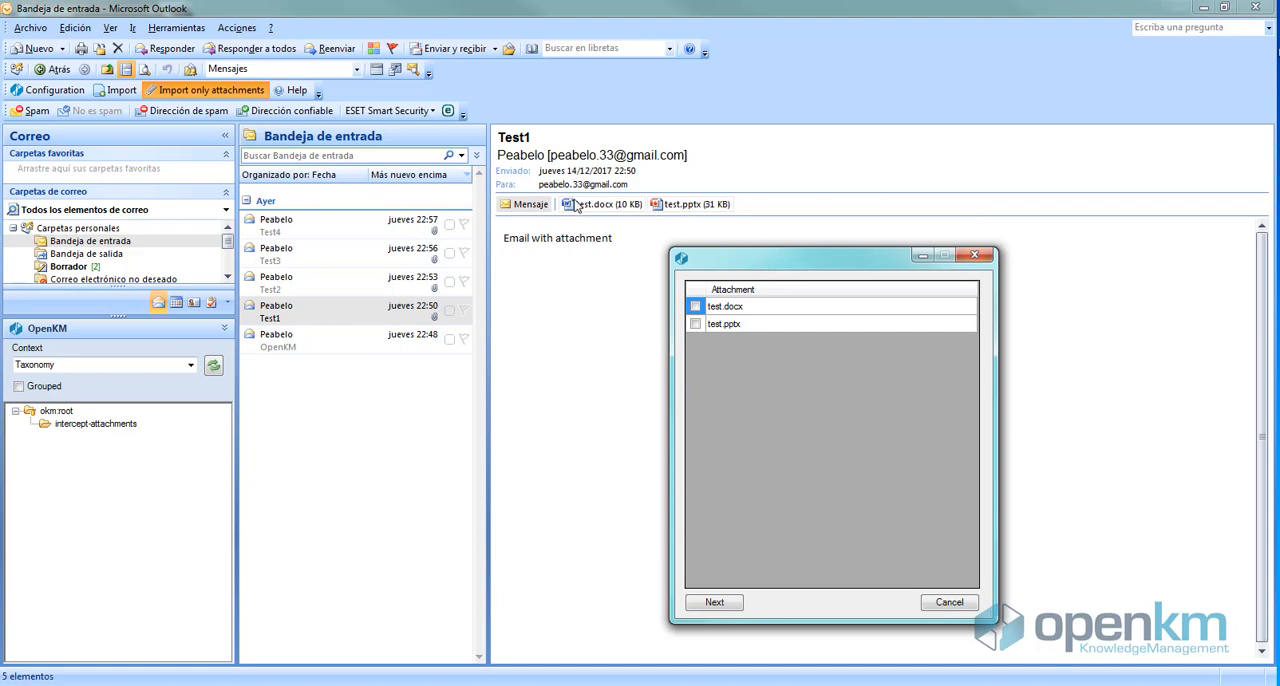
pyautogui.click(695, 307)
pyautogui.click(716, 601)
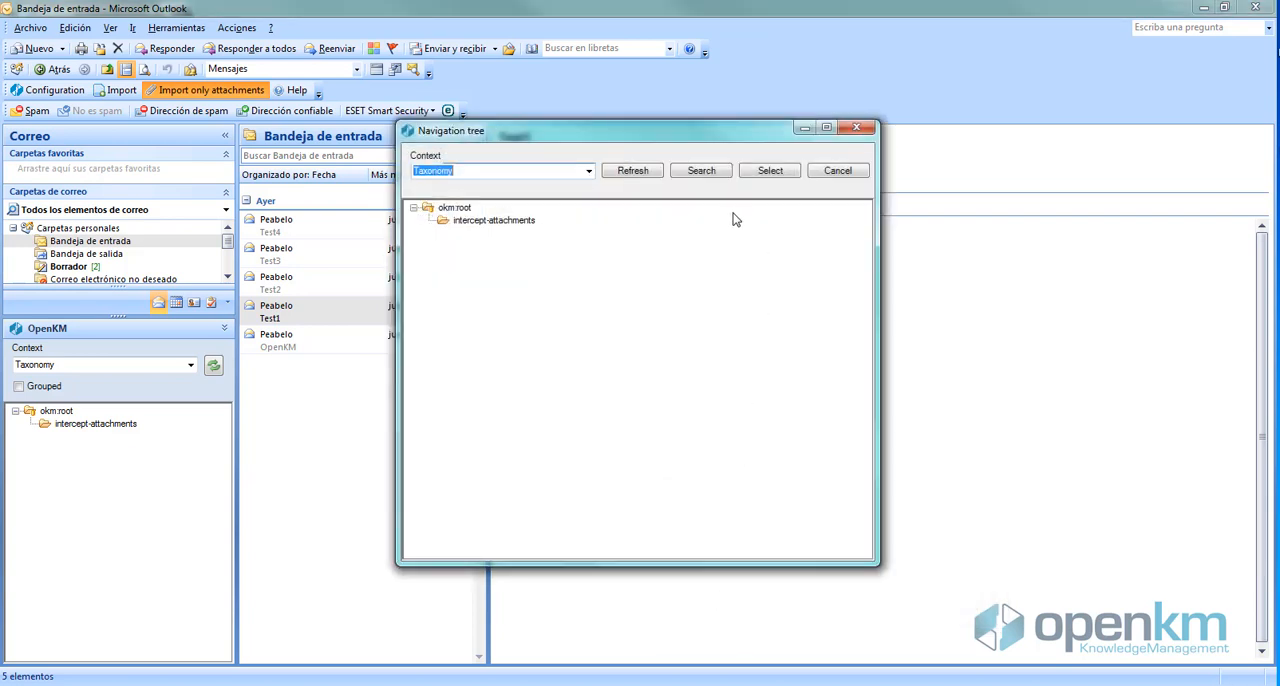
pyautogui.click(455, 209)
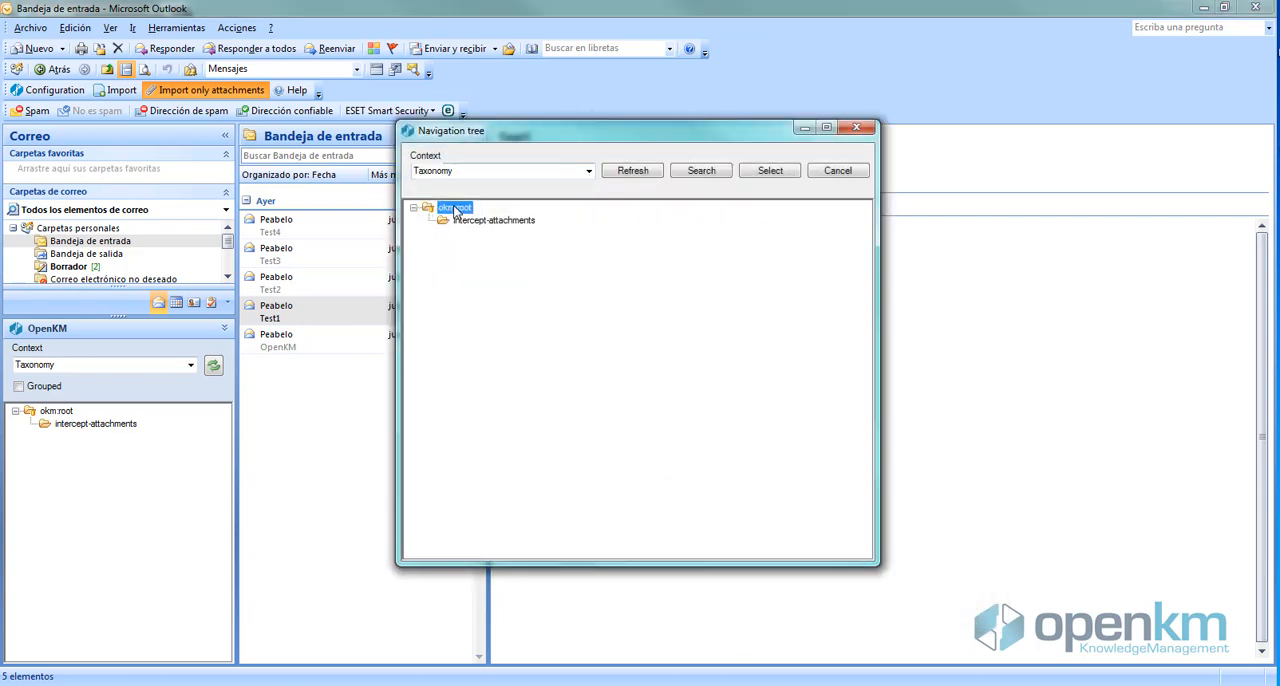
pyautogui.click(770, 172)
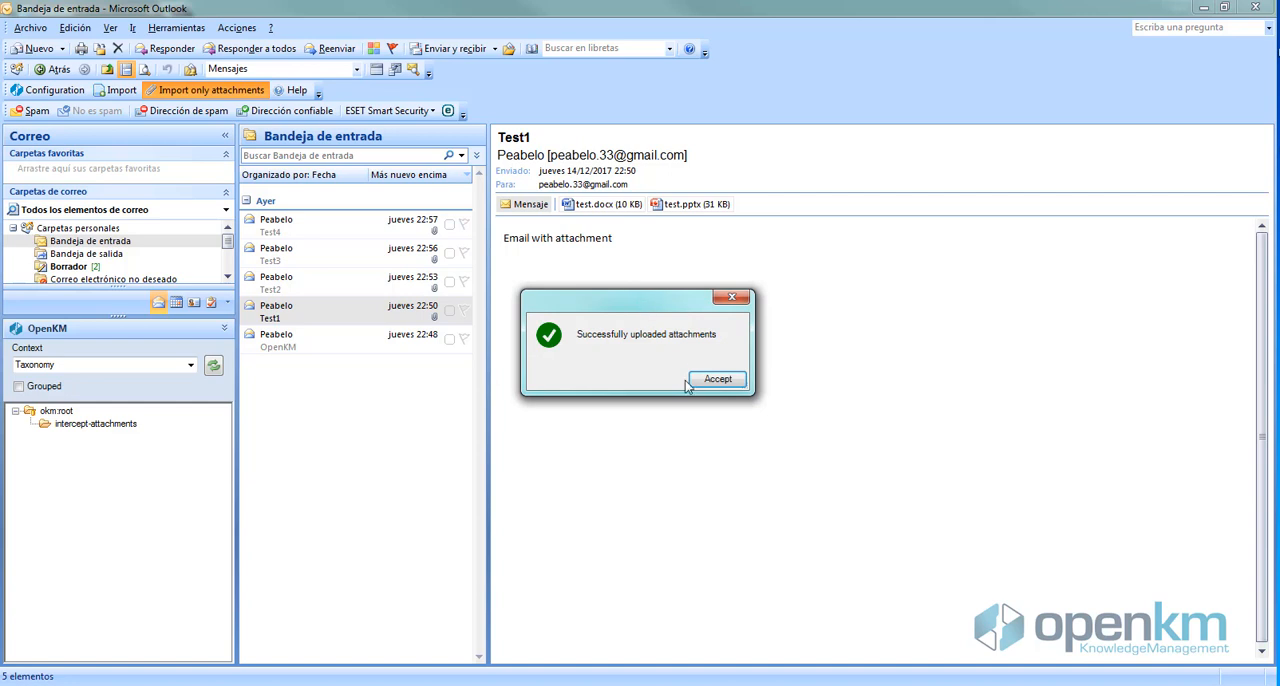
pyautogui.click(716, 383)
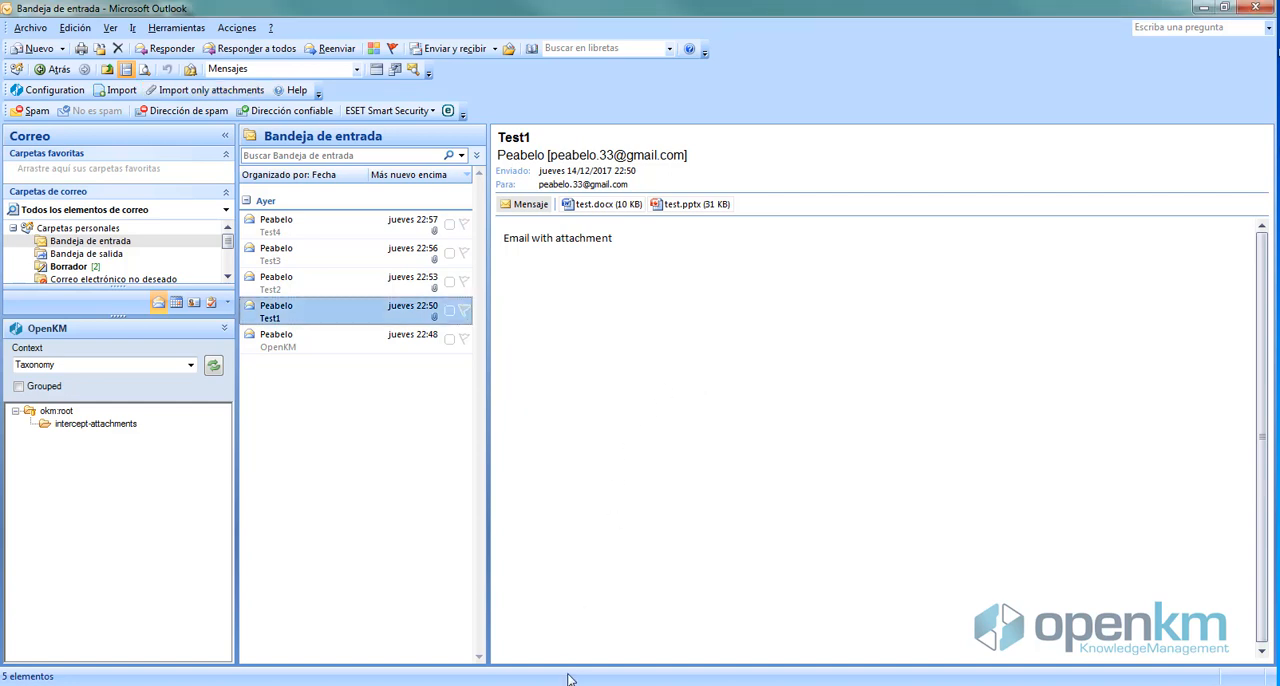
# Switch to the OpenKM web application, refresh the okm:root listing and select test.docx
pyautogui.click(488, 598)
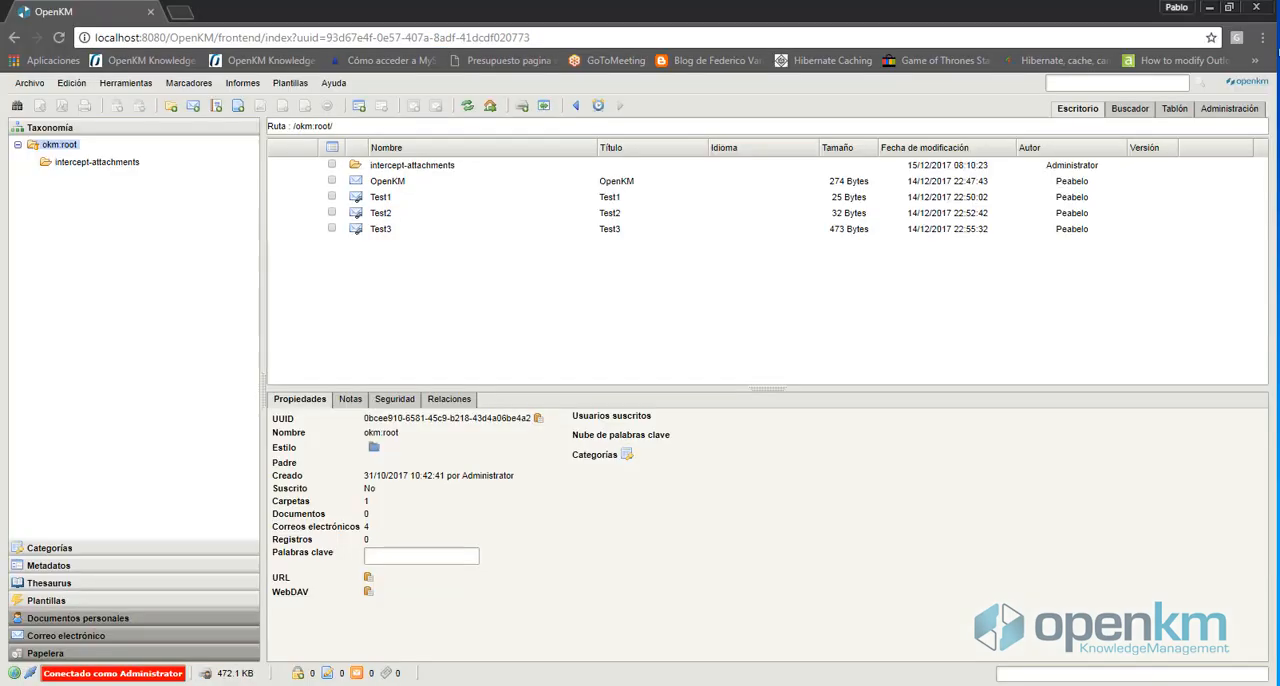
pyautogui.click(467, 109)
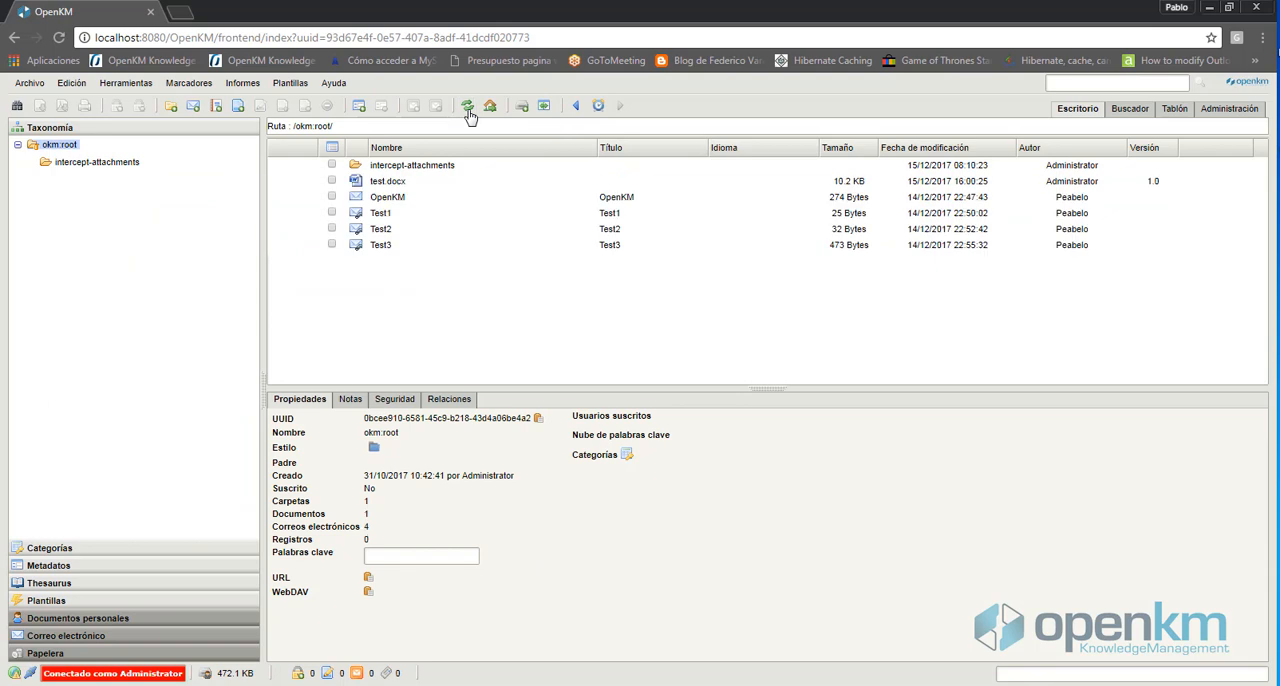
pyautogui.click(402, 186)
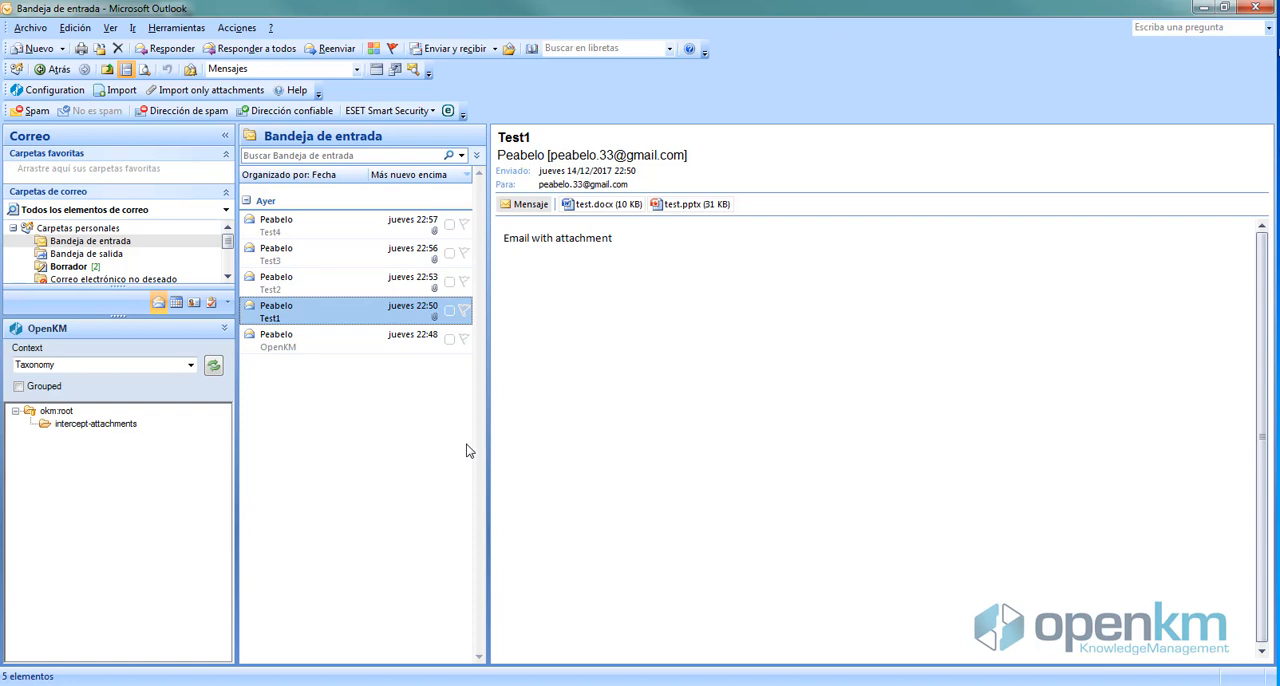
# In Outlook, create a new email, fill in the recipient's e-mail address and set the subject to "test"
pyautogui.click(21, 49)
pyautogui.click(515, 302)
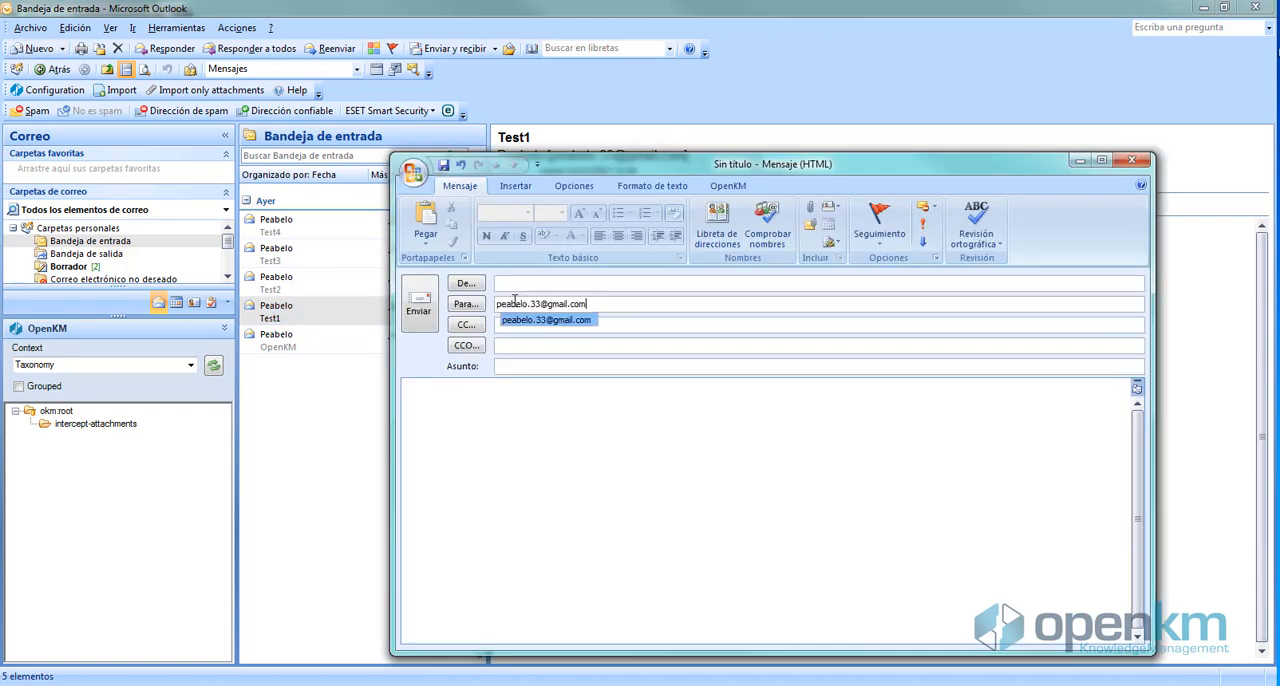
pyautogui.click(515, 366)
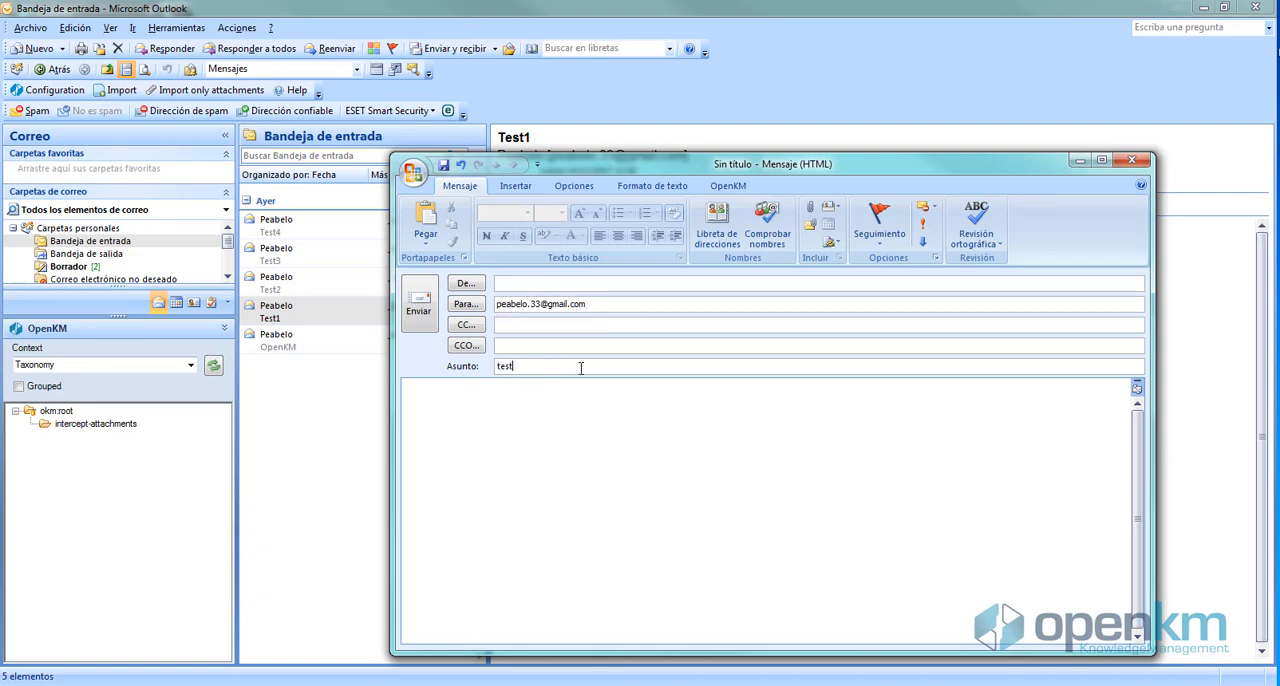
# Attach test.docx from OpenKM's okm:root folder to the new message and close the message window
pyautogui.click(720, 189)
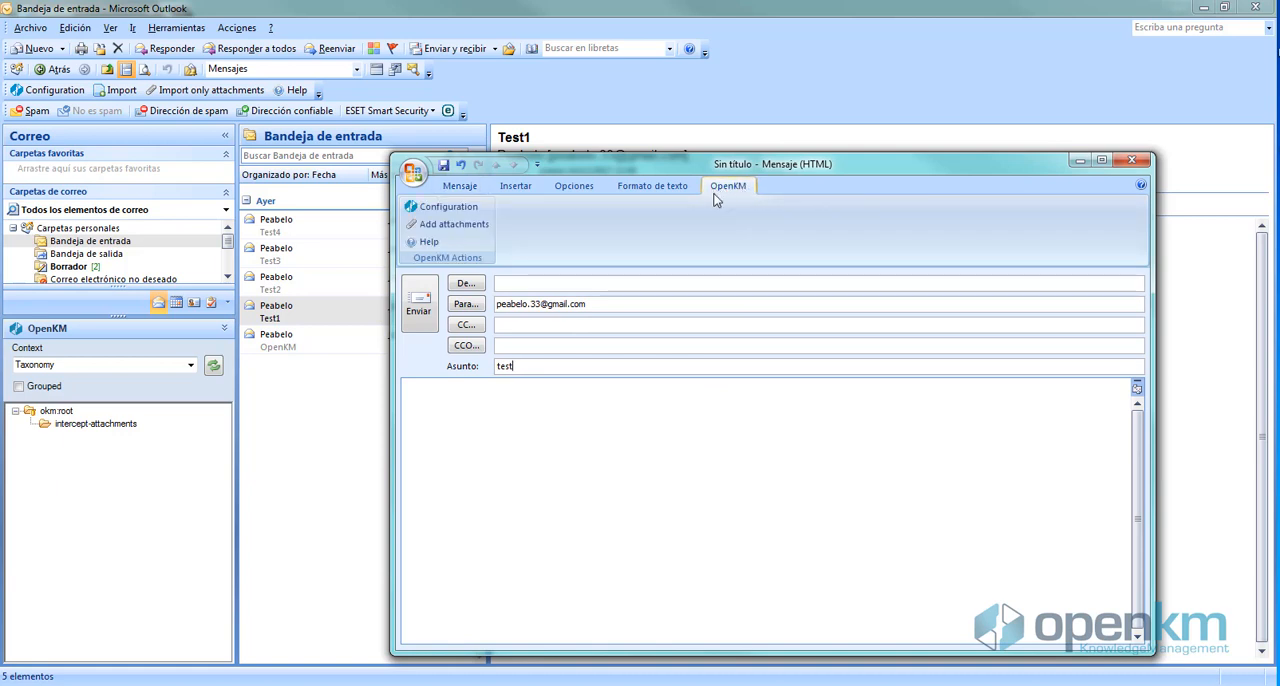
pyautogui.click(456, 228)
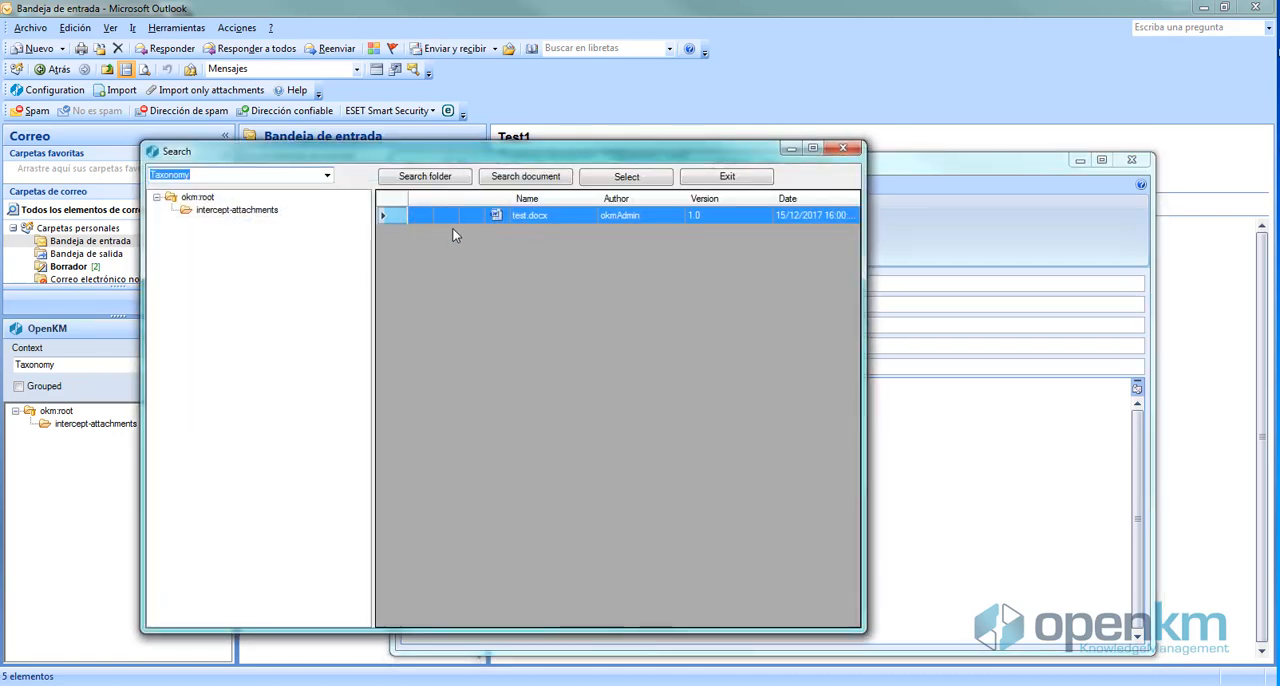
pyautogui.click(199, 198)
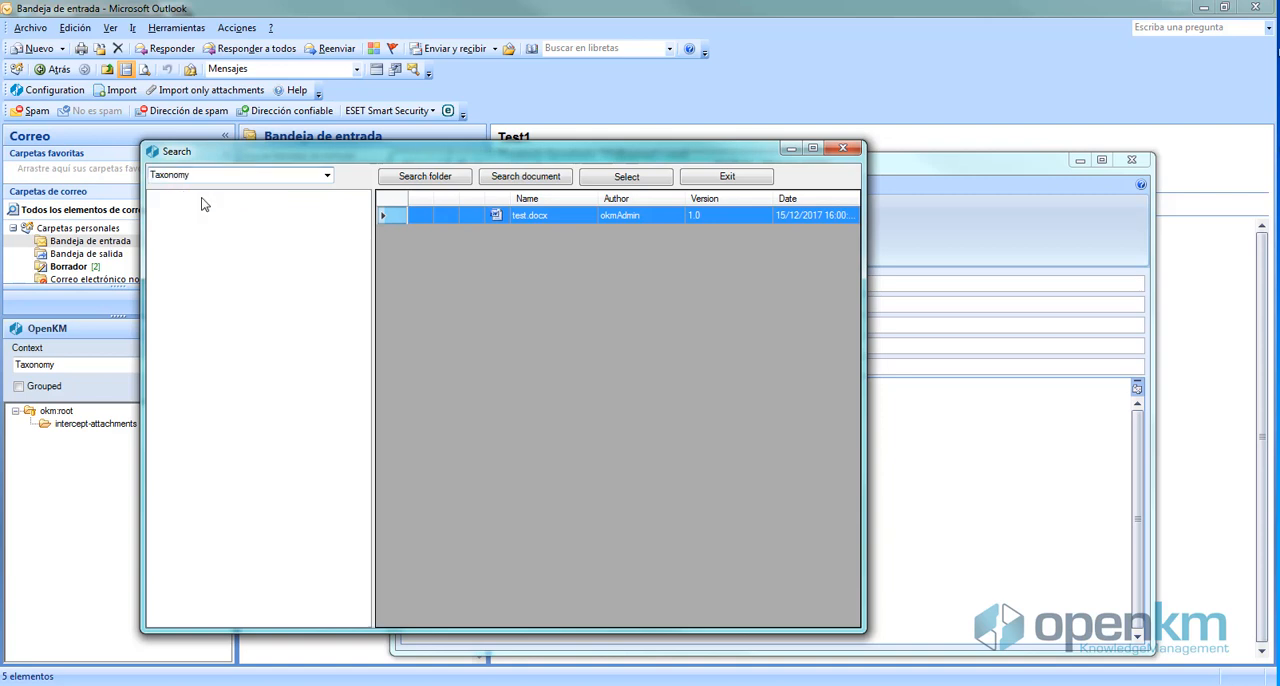
pyautogui.click(393, 218)
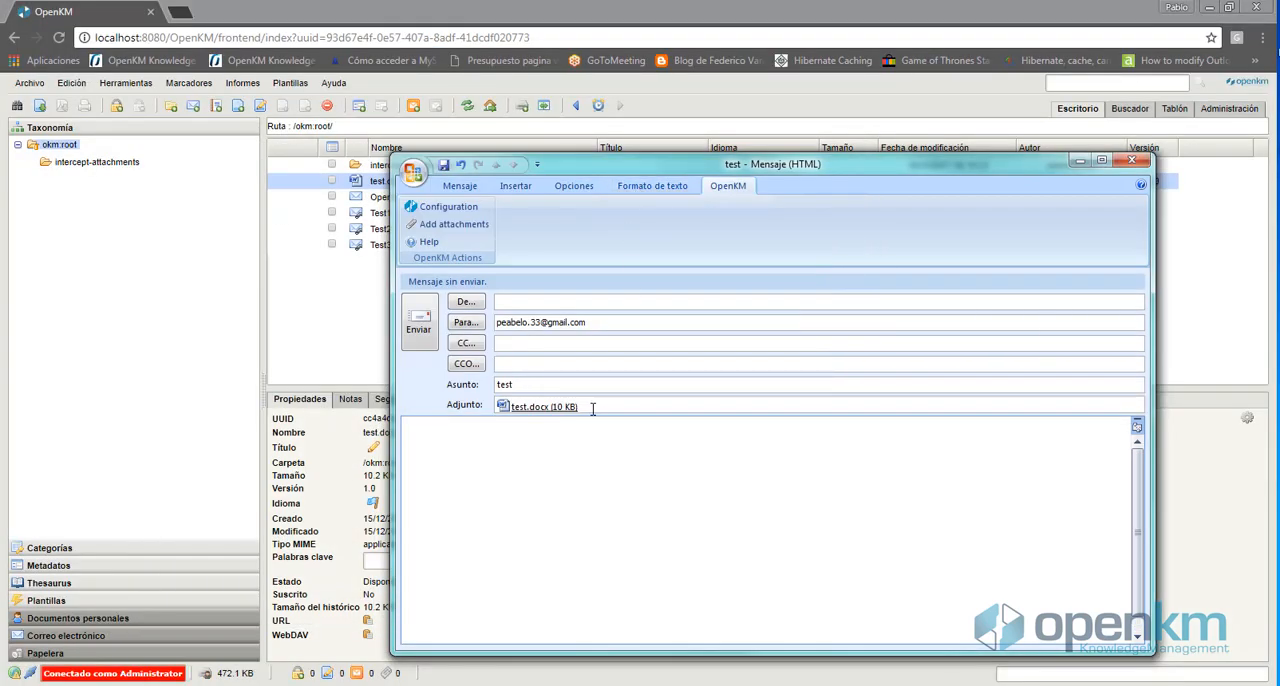
pyautogui.moveTo(581, 403); pyautogui.dragTo(482, 405)
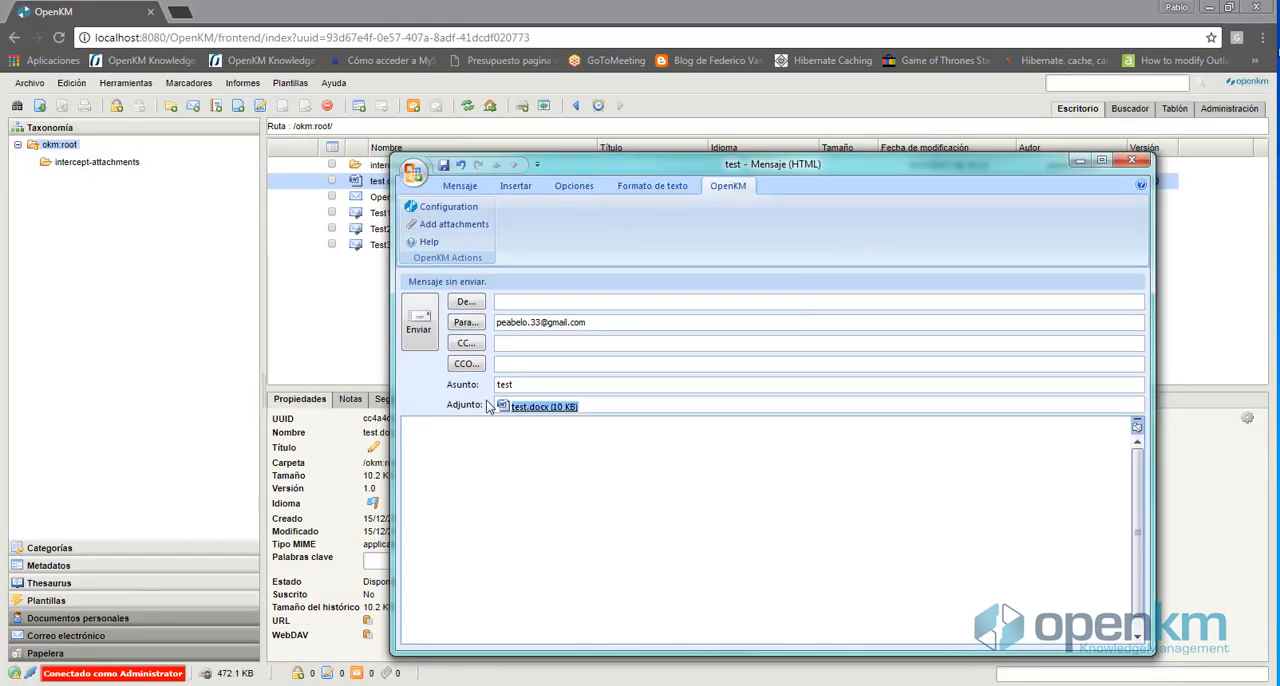
pyautogui.click(1145, 163)
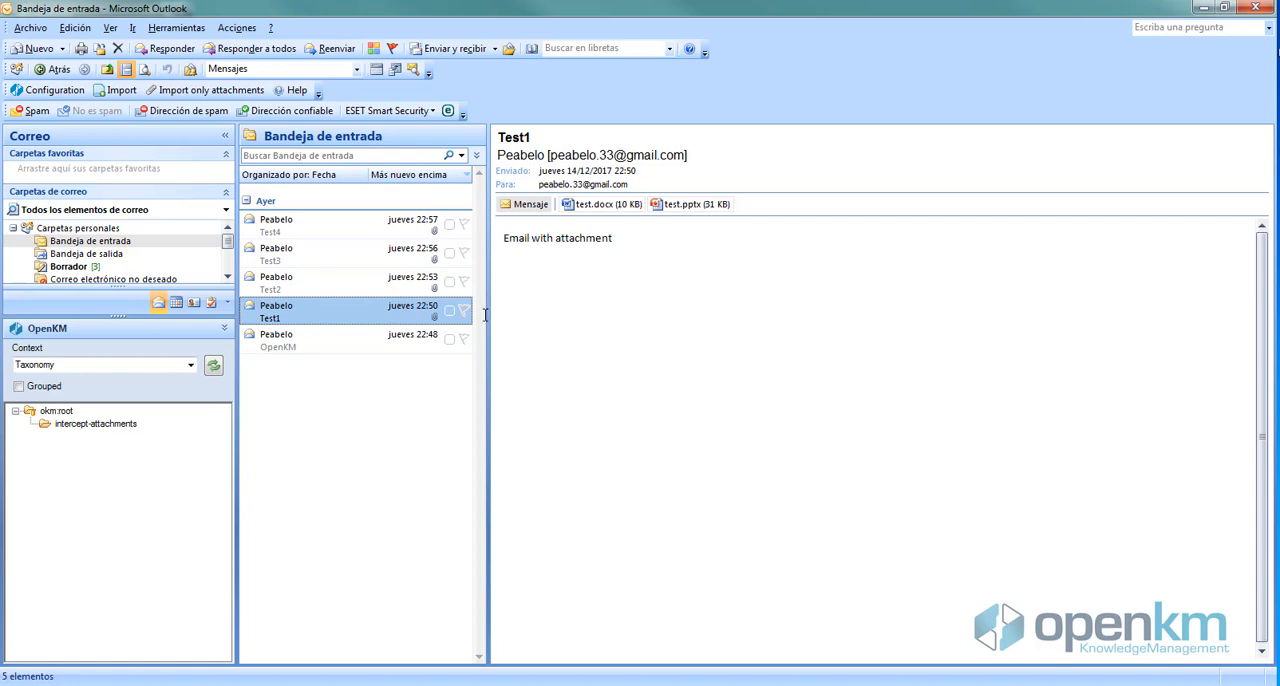
# Set the OpenKM add-in's Intercept attachments option to Ask and accept the configuration
pyautogui.click(72, 92)
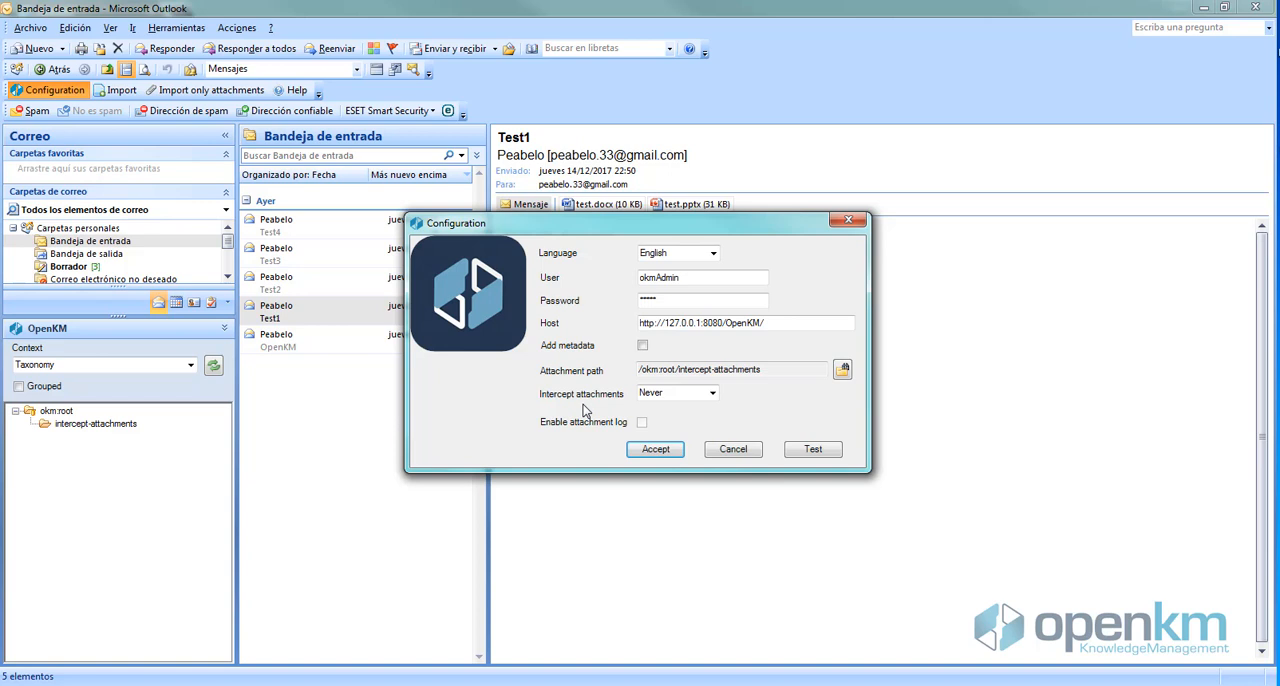
pyautogui.click(668, 393)
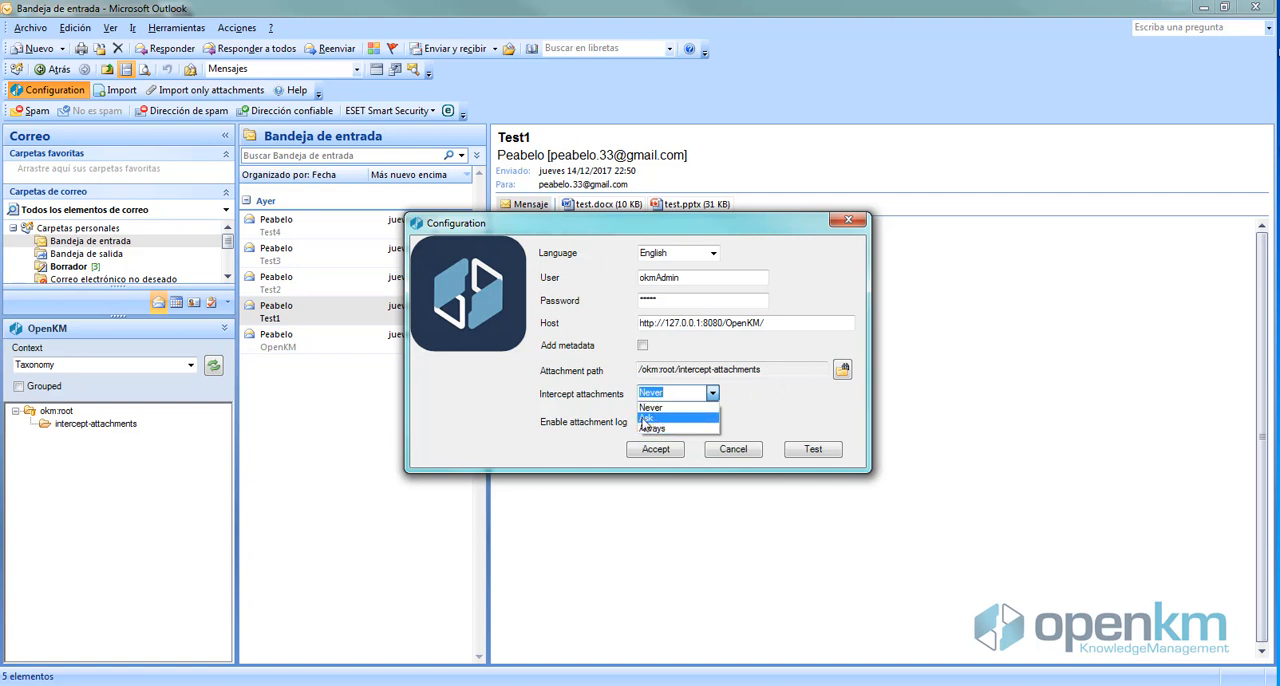
pyautogui.click(650, 418)
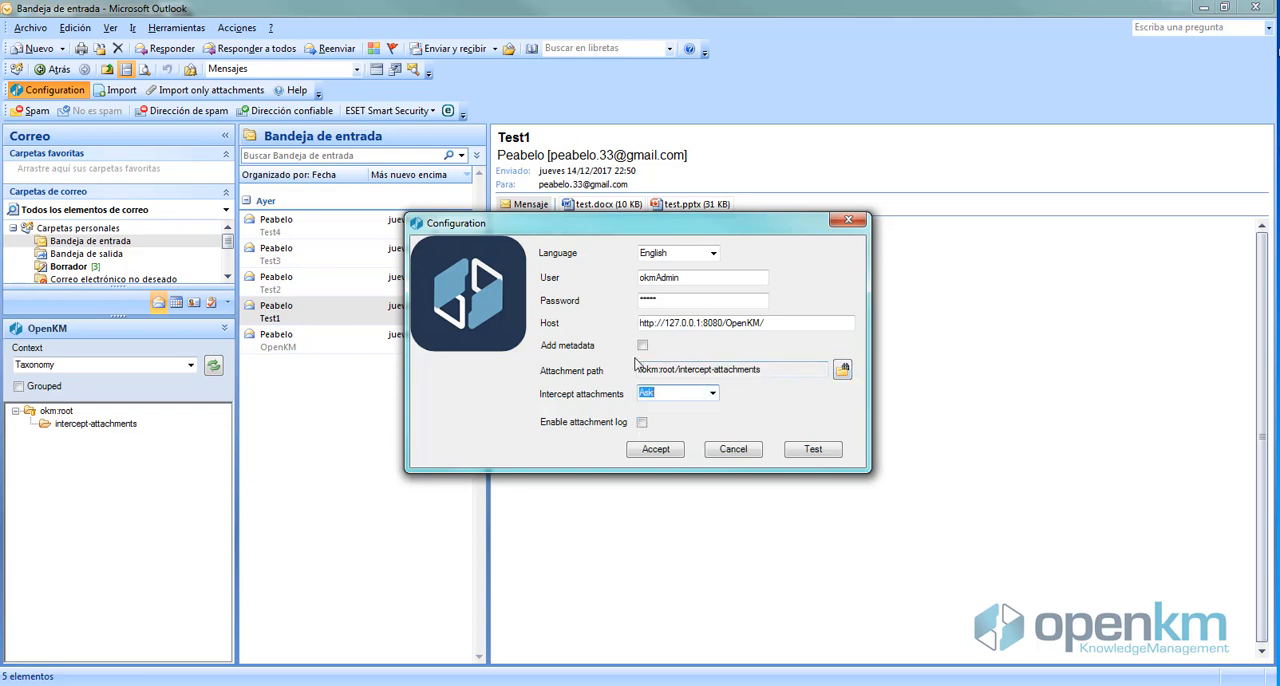
pyautogui.click(848, 373)
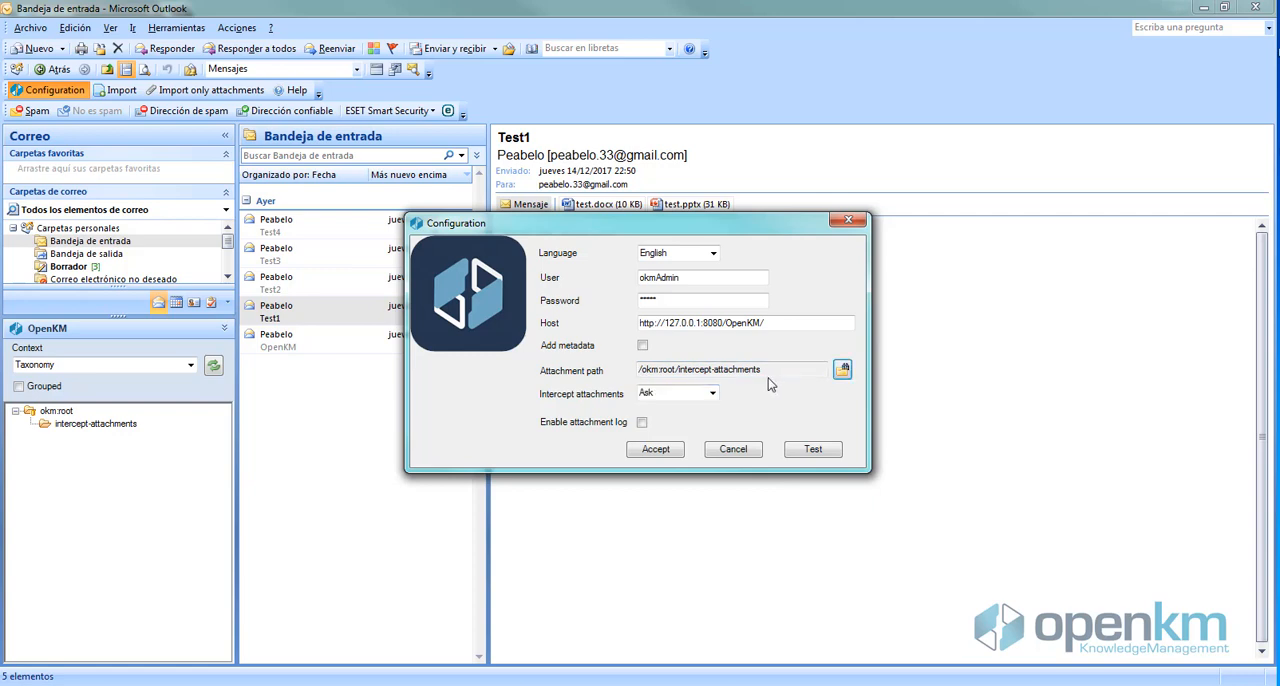
pyautogui.click(656, 450)
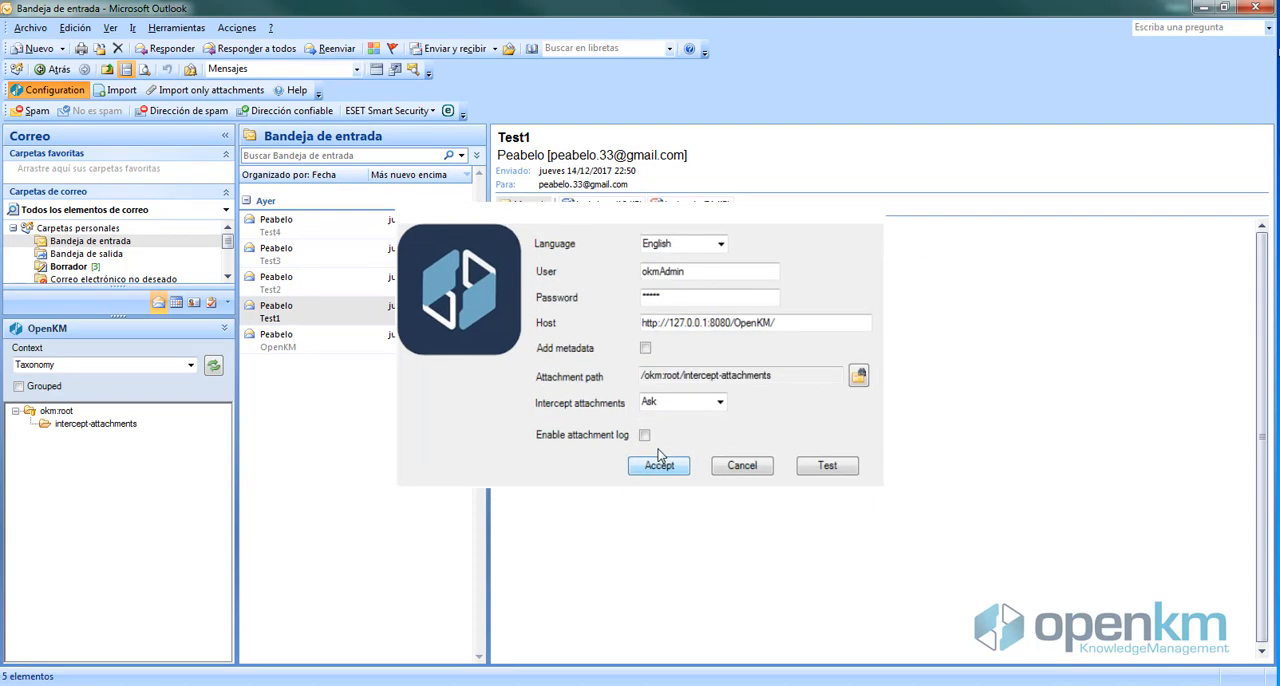
# Create a new email with the recipient's e-mail address, the subject "Test" and the body "some text"
pyautogui.click(39, 48)
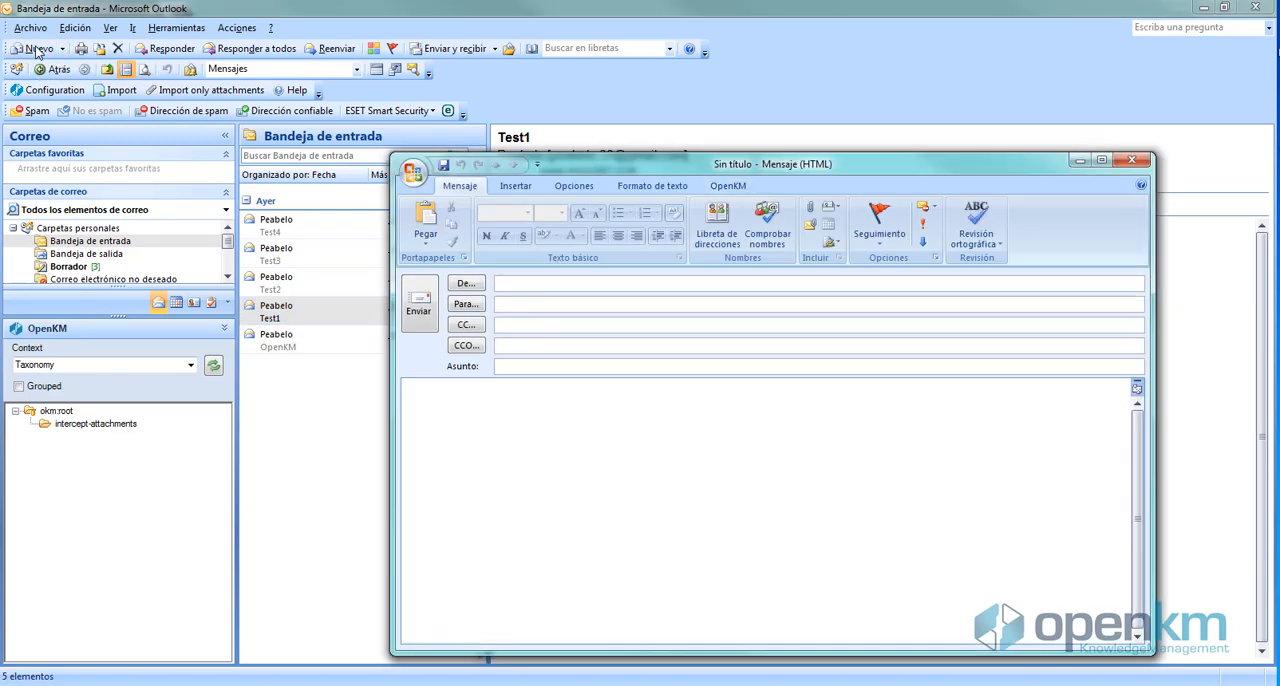
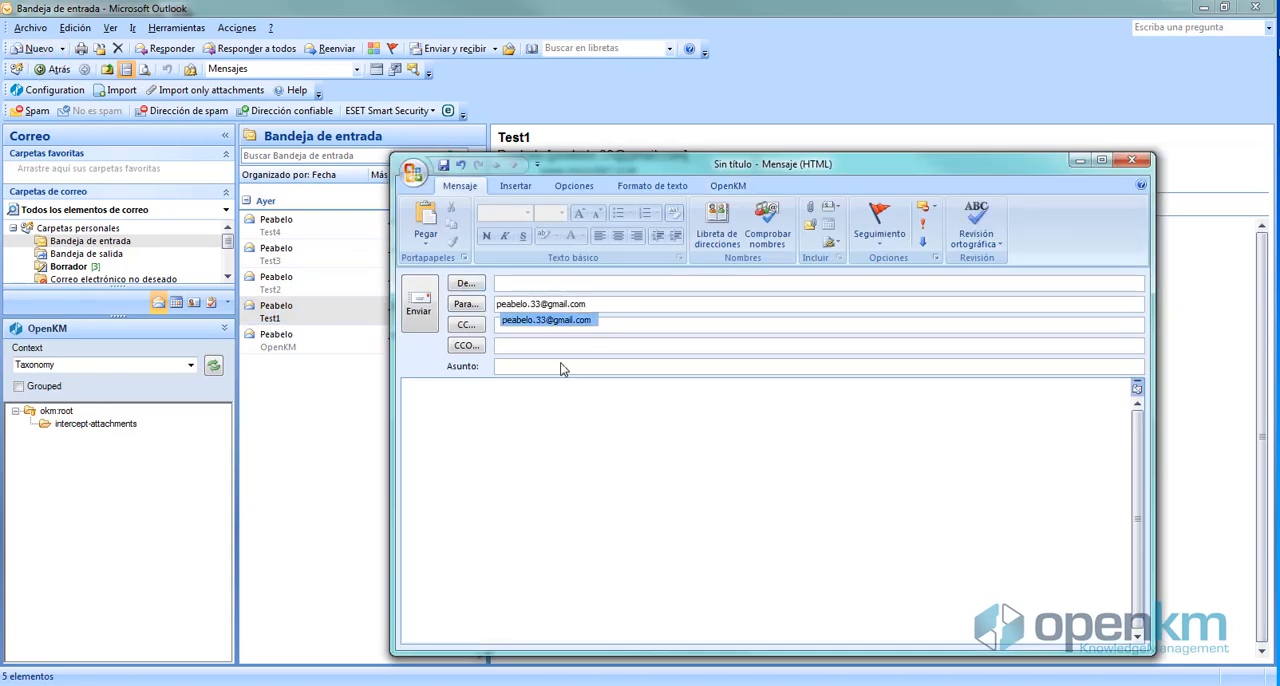
pyautogui.click(505, 367)
pyautogui.write('Test')
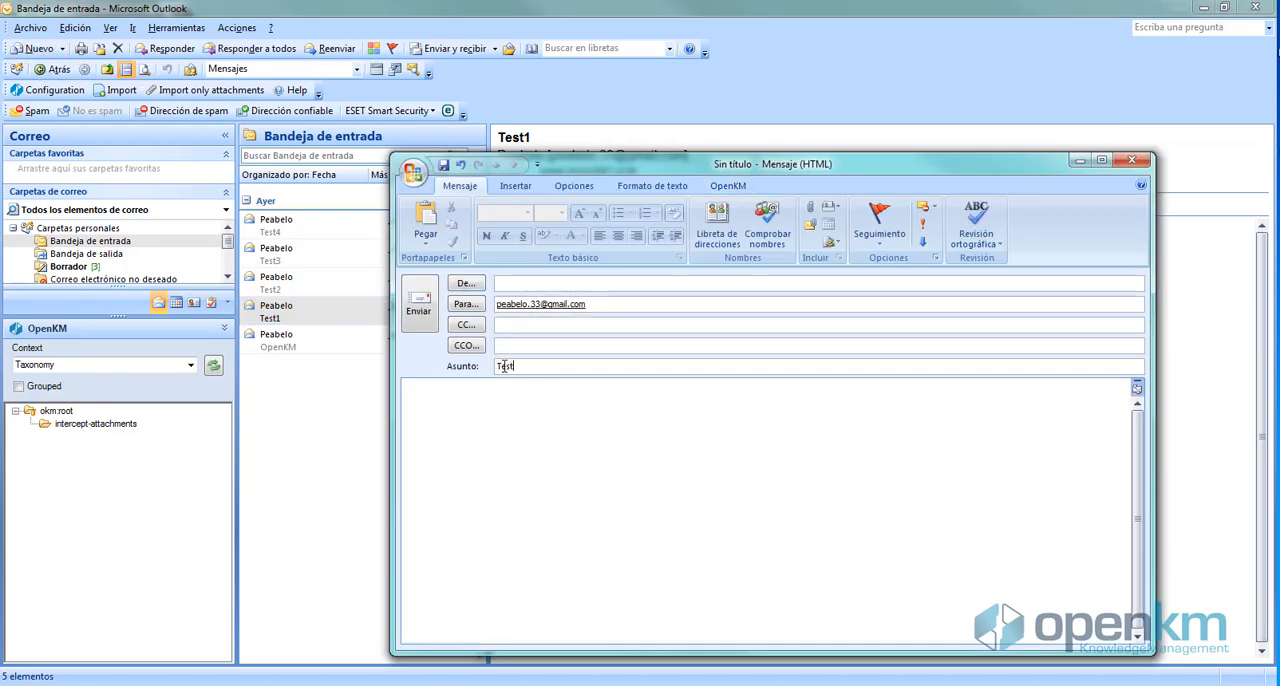
pyautogui.click(480, 415)
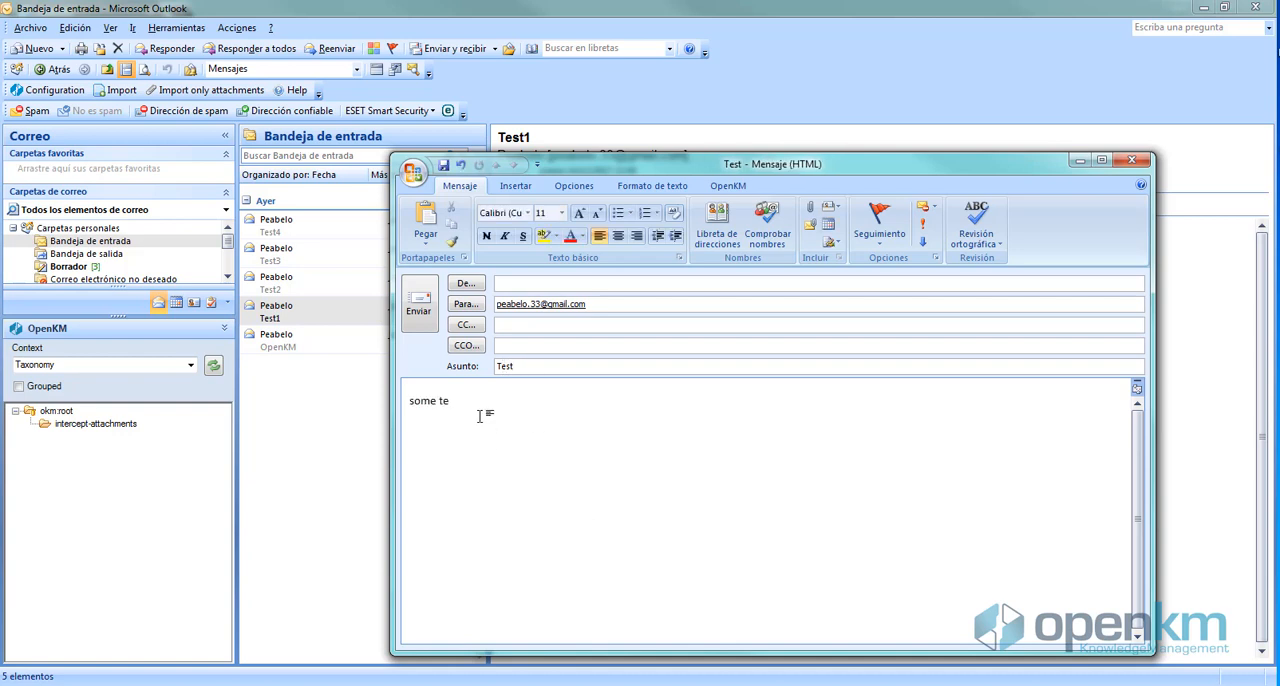
# Attach the file 2003.doc from the Documents library to the new message
pyautogui.click(810, 207)
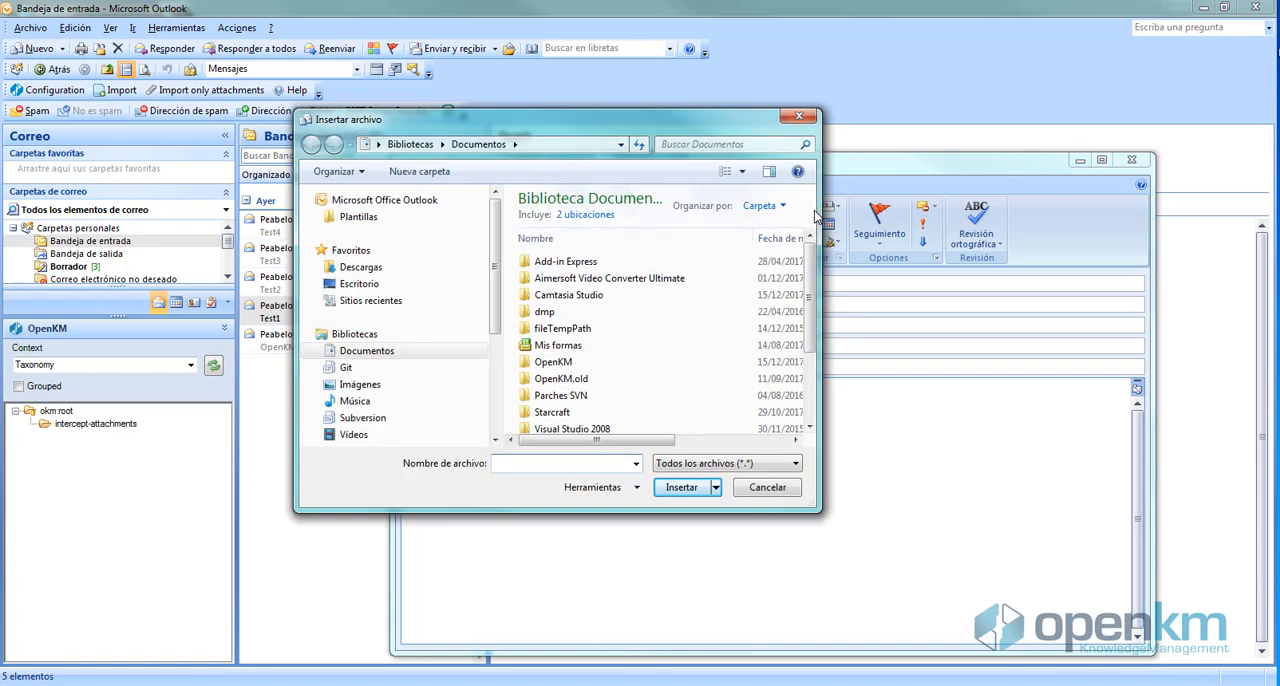
pyautogui.scroll(-2, 812, 287)
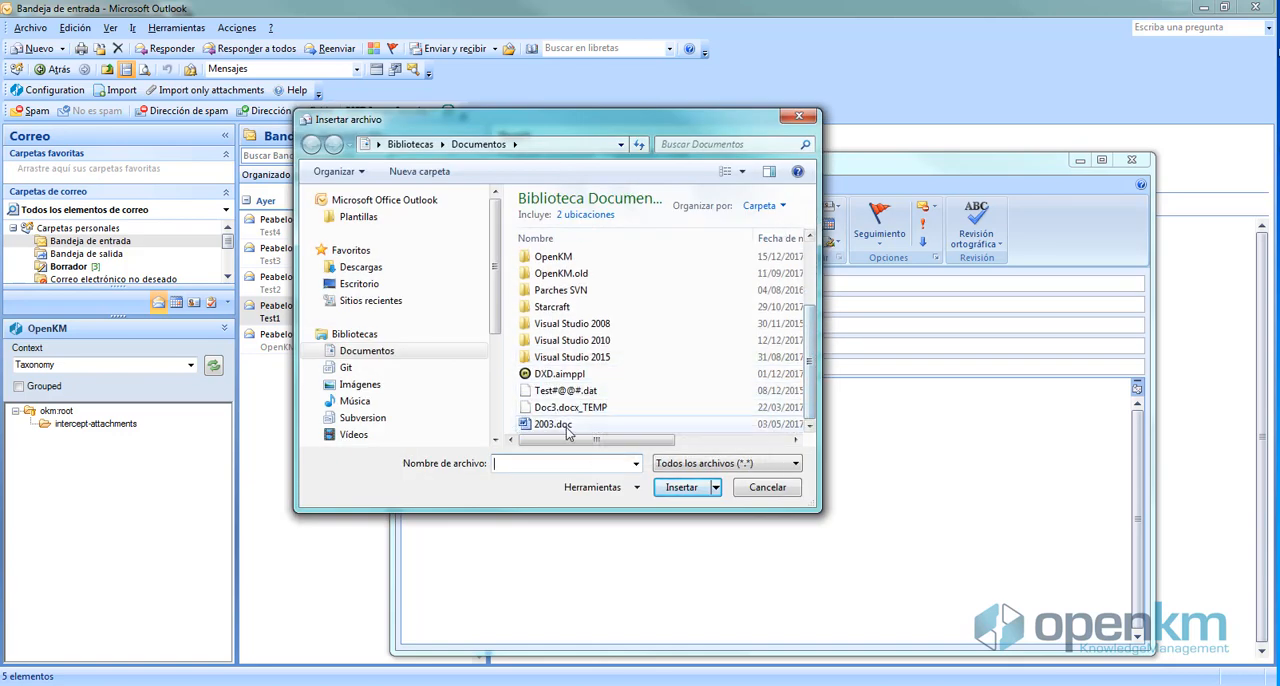
pyautogui.click(553, 424)
pyautogui.click(686, 496)
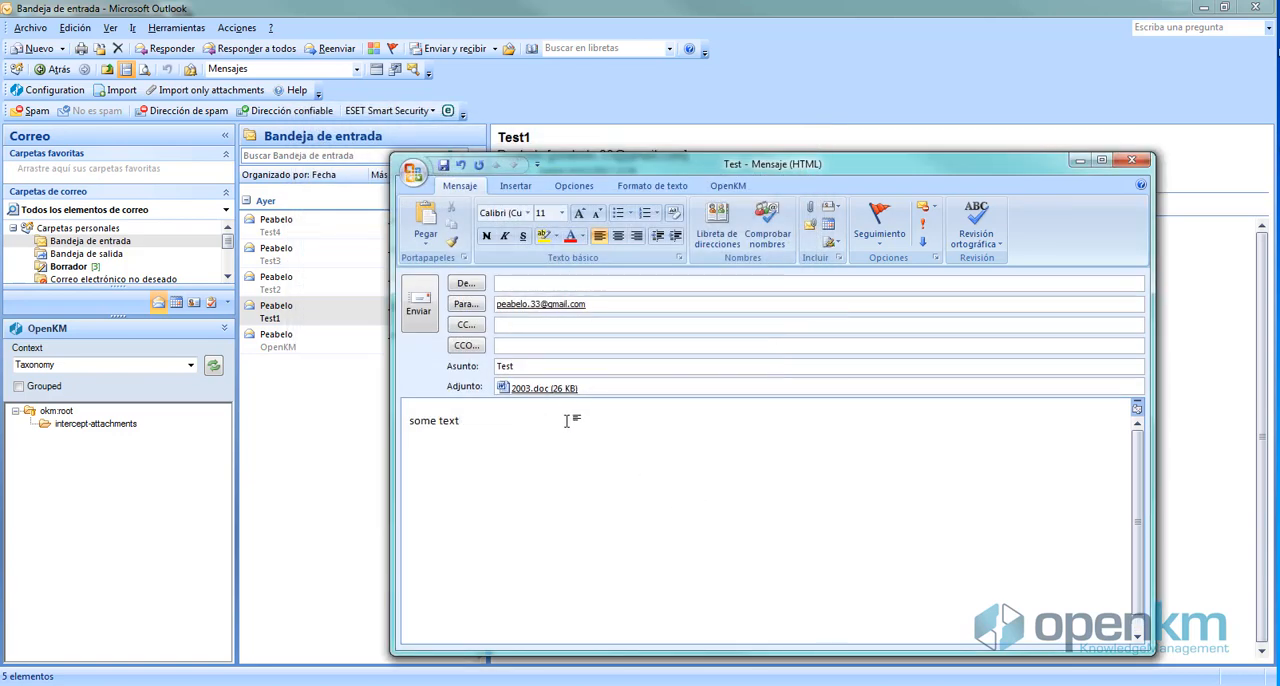
# Send the message, agreeing to replace its attachments, and run send and receive for all accounts
pyautogui.click(425, 311)
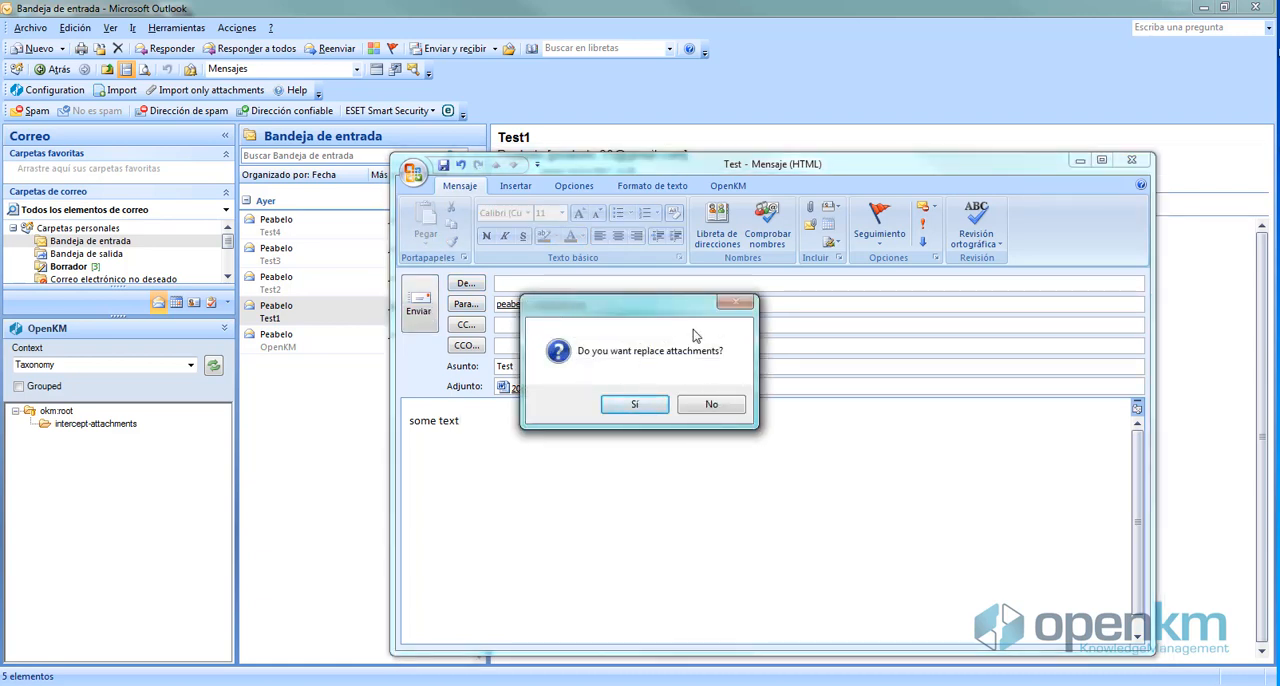
pyautogui.click(633, 405)
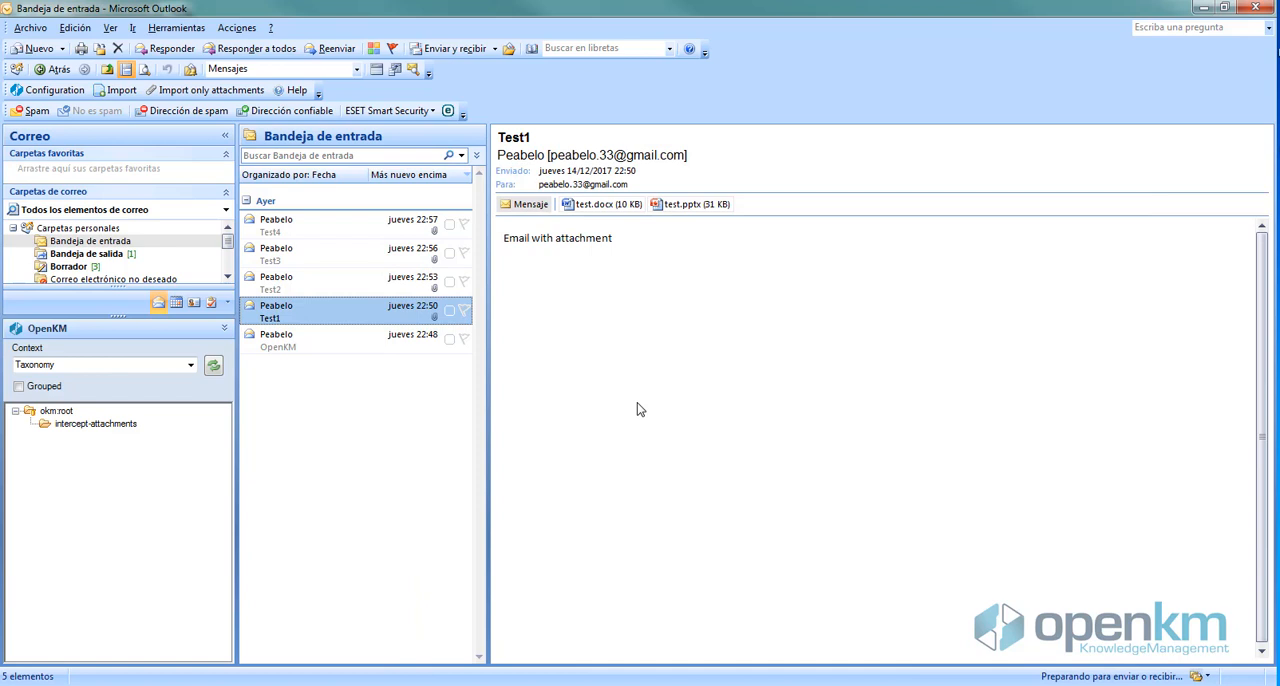
pyautogui.click(178, 28)
pyautogui.moveTo(220, 45)
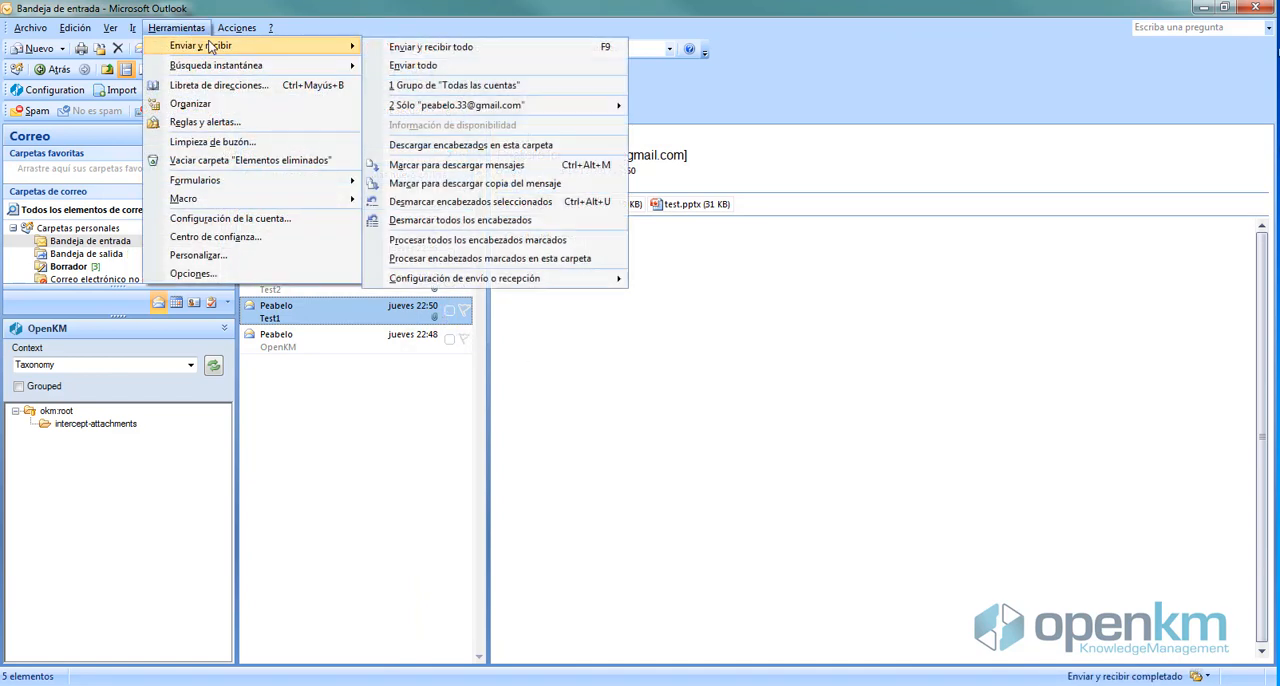
pyautogui.click(449, 47)
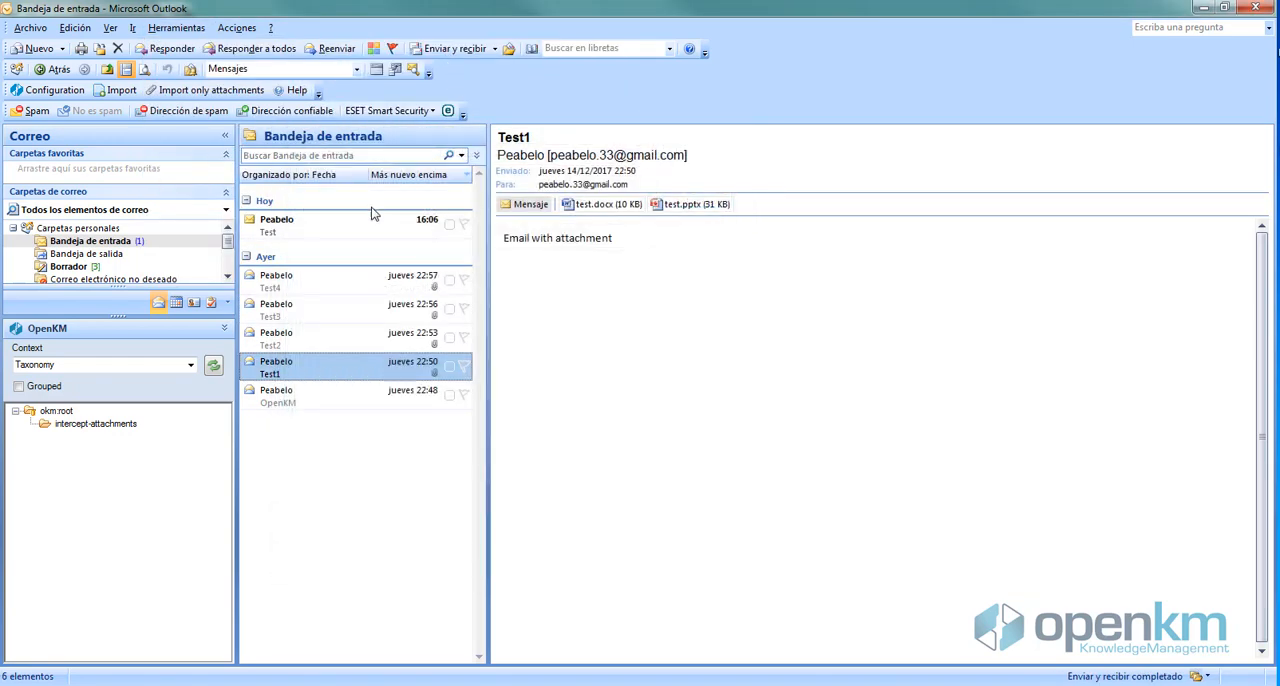
# Open the 2003.doc link in the received Test email and examine its intercept-attachments/2017/12/15 folder path in the OpenKM web application
pyautogui.click(314, 230)
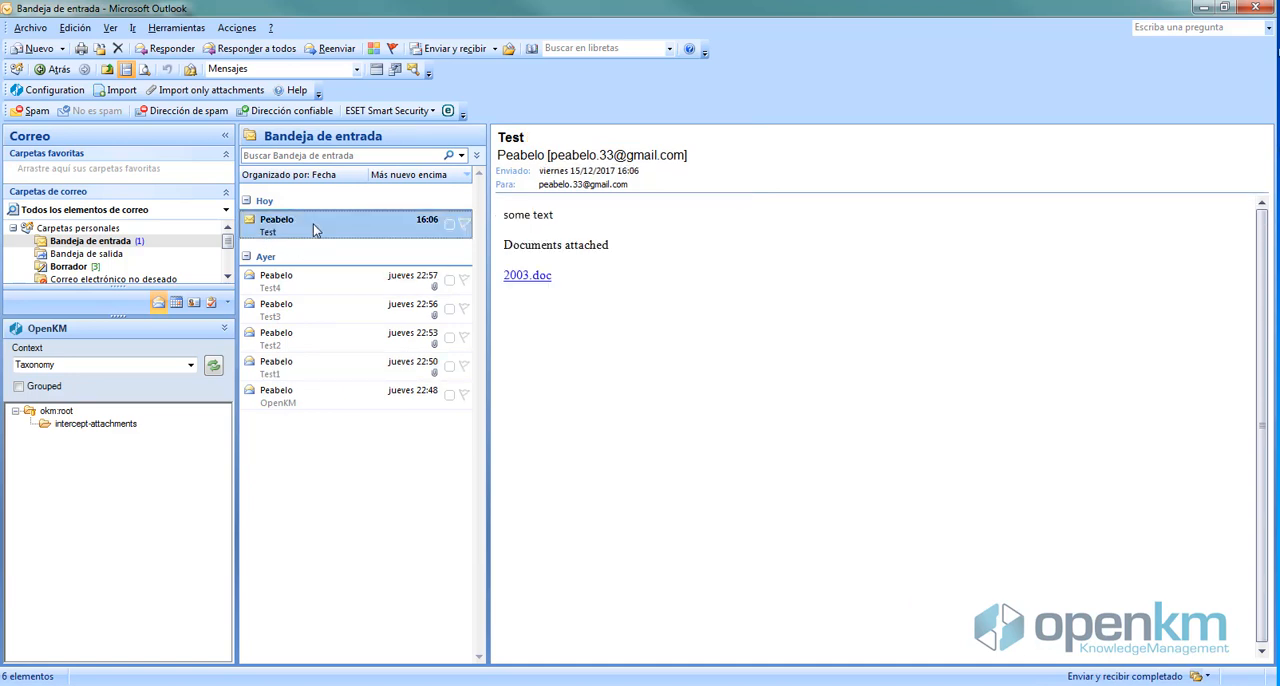
pyautogui.click(528, 277)
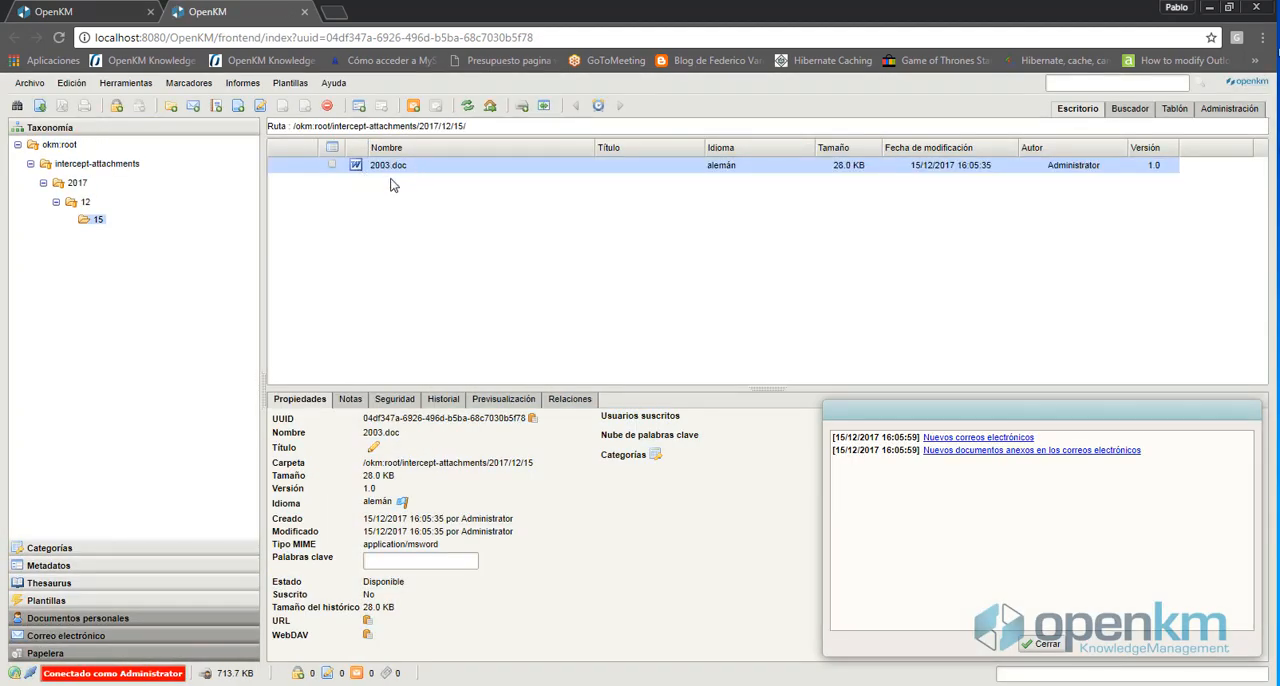
pyautogui.click(86, 203)
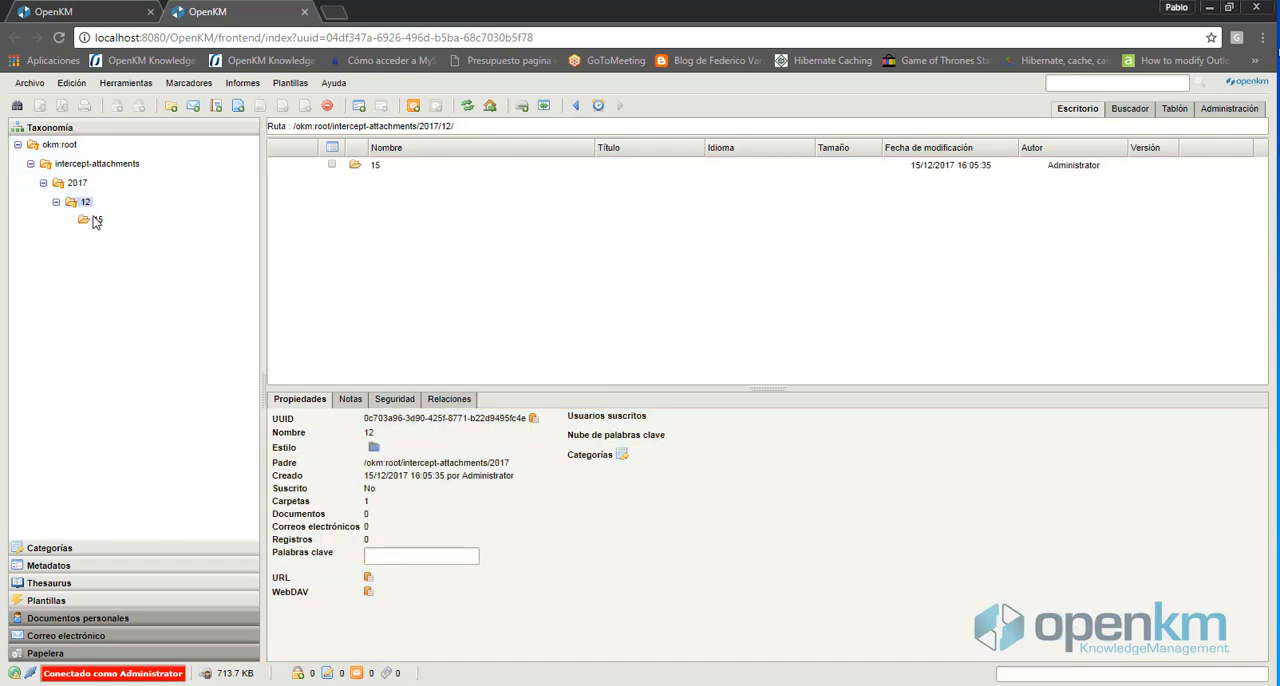
pyautogui.click(97, 221)
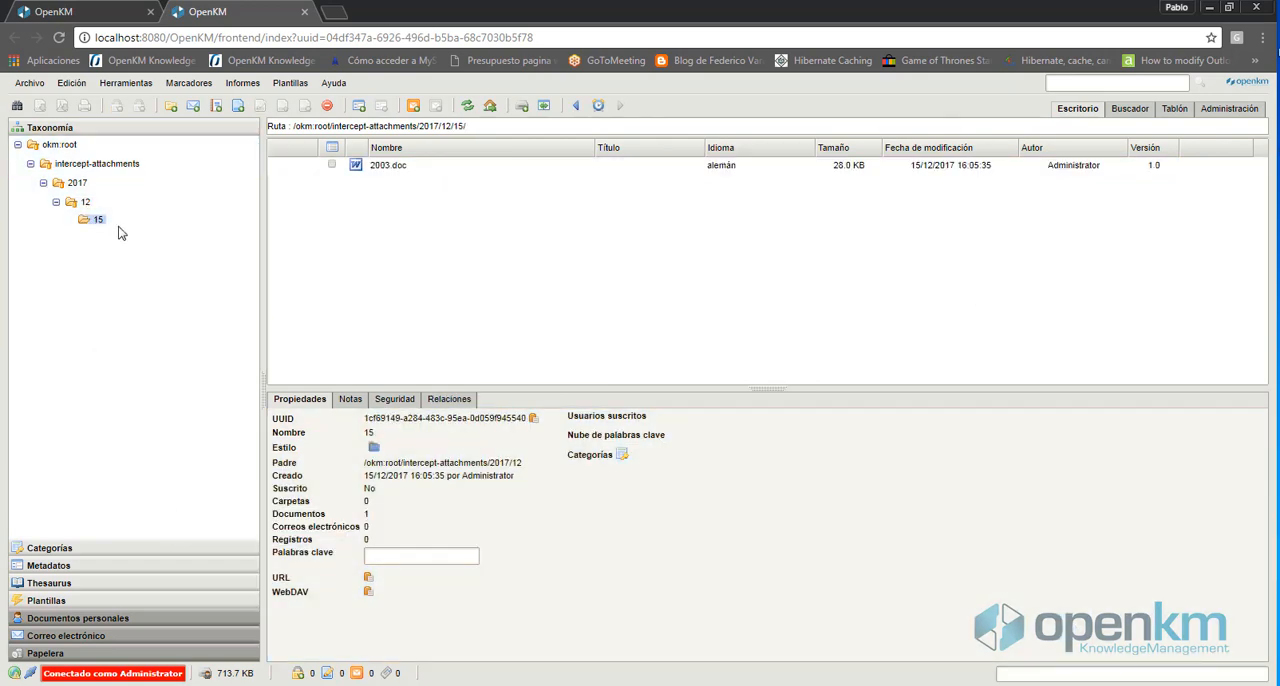
pyautogui.click(31, 164)
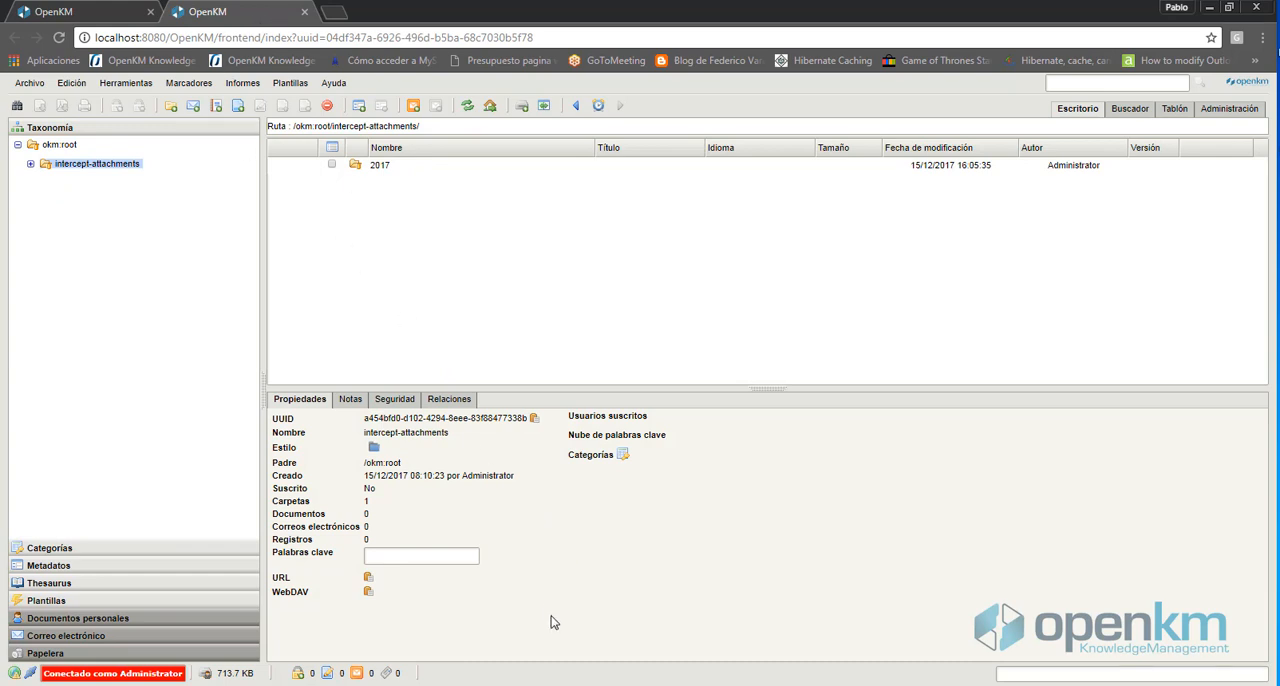
# Switch back to Outlook and enable Add metadata in the OpenKM add-in configuration
pyautogui.click(517, 684)
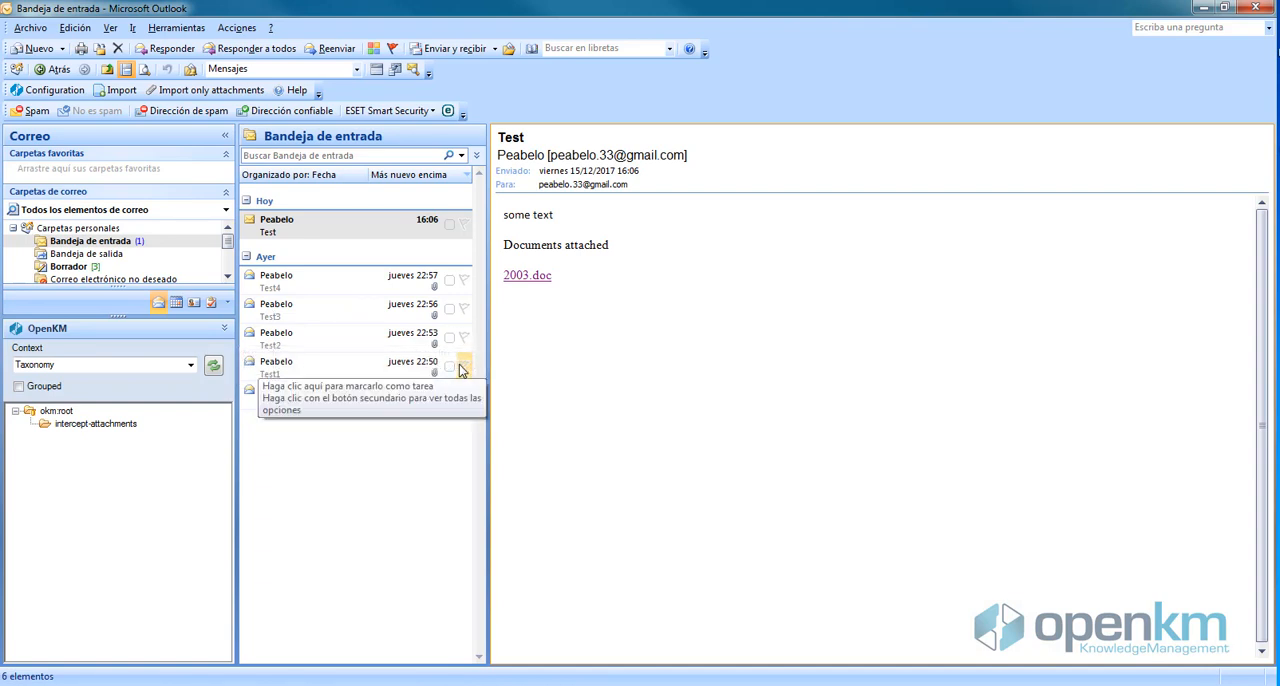
pyautogui.click(53, 95)
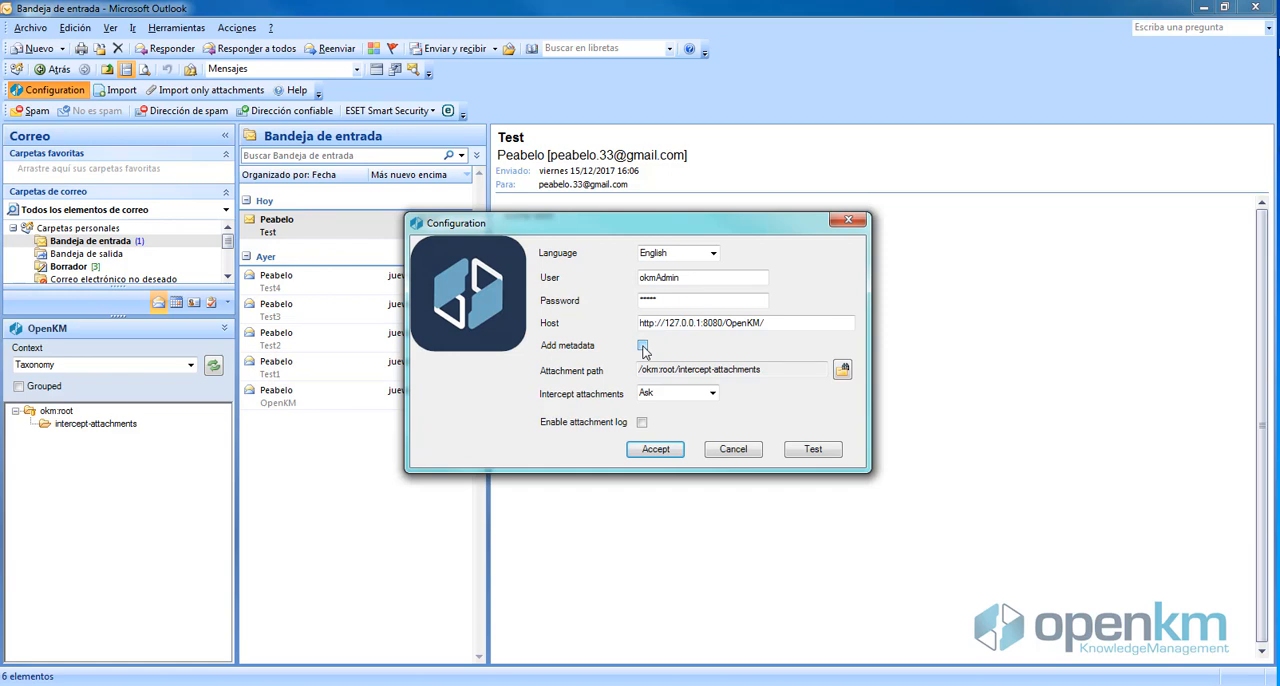
pyautogui.click(642, 346)
pyautogui.click(651, 452)
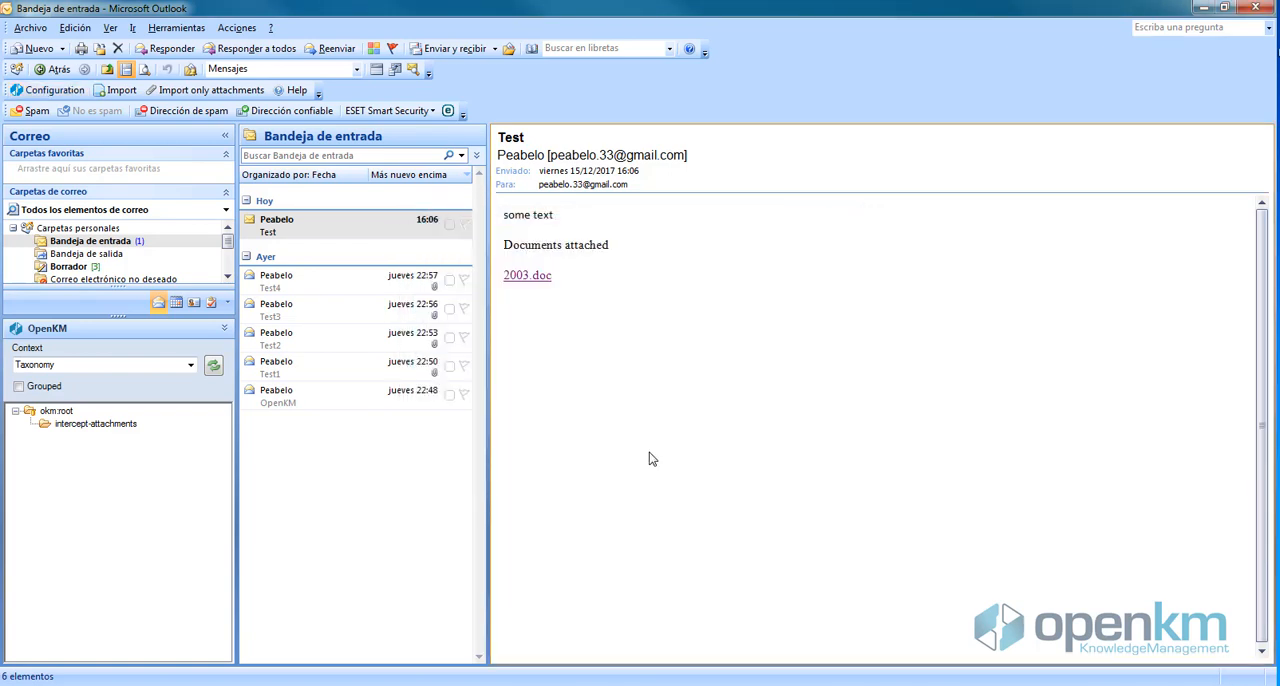
# Import the Test4 email into OpenKM's okm:root folder
pyautogui.click(336, 287)
pyautogui.click(118, 90)
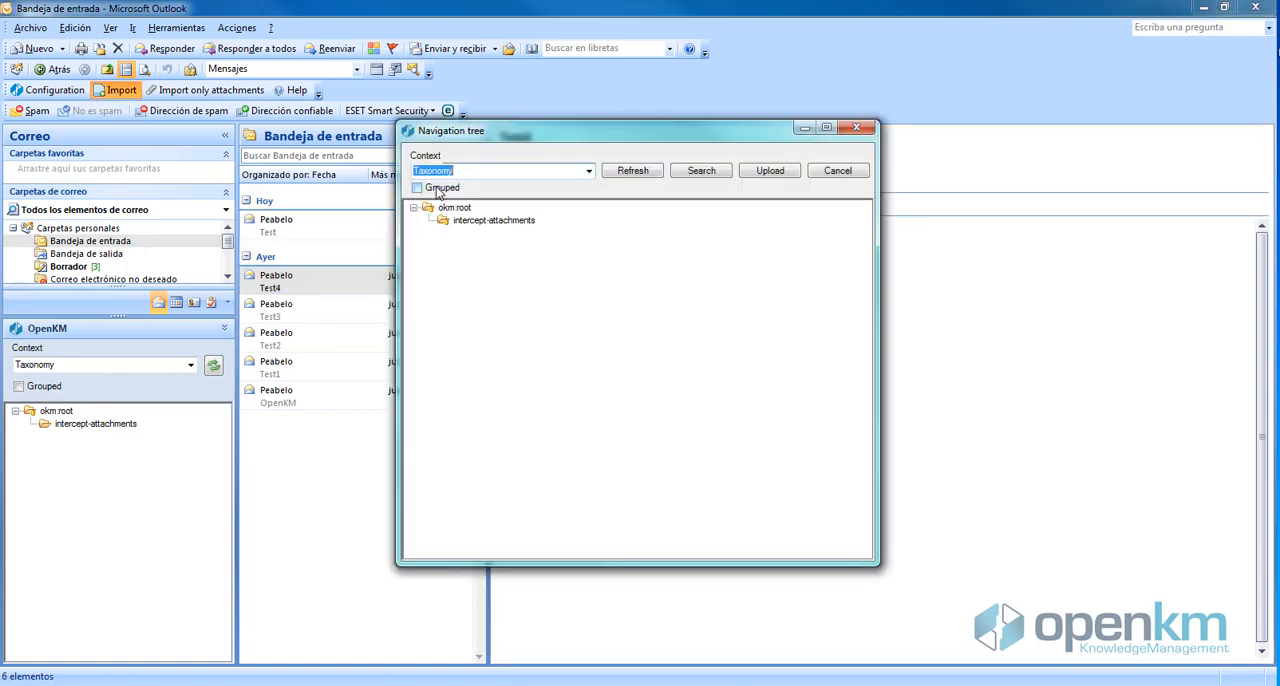
pyautogui.click(459, 208)
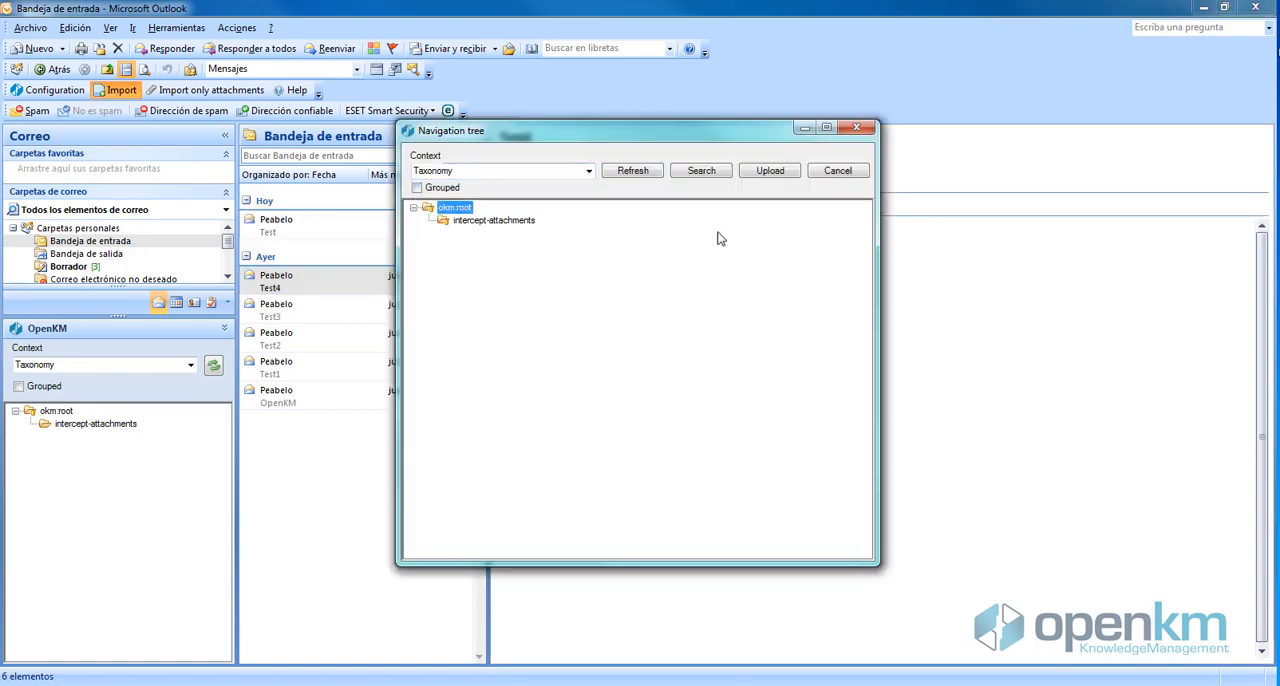
pyautogui.click(770, 172)
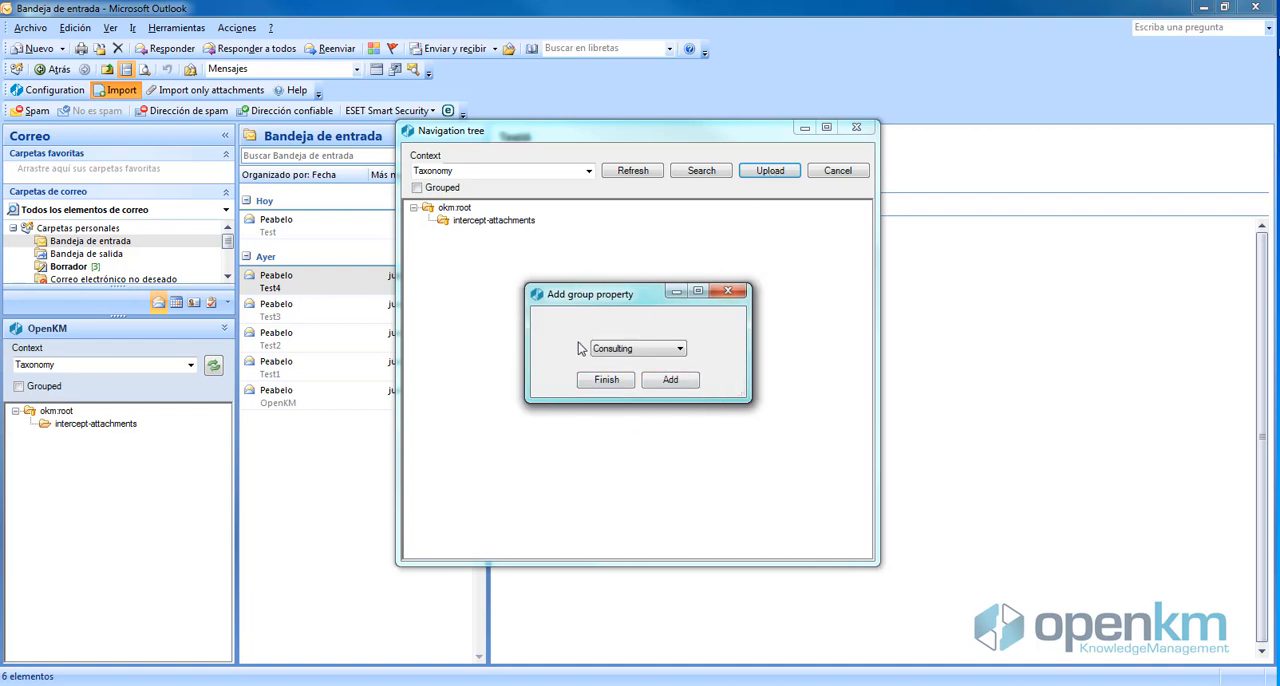
# Add Consulting metadata to the import with name "Same name", date 15/12/2017, Important enabled and comment "Same comment", and finish
pyautogui.click(662, 352)
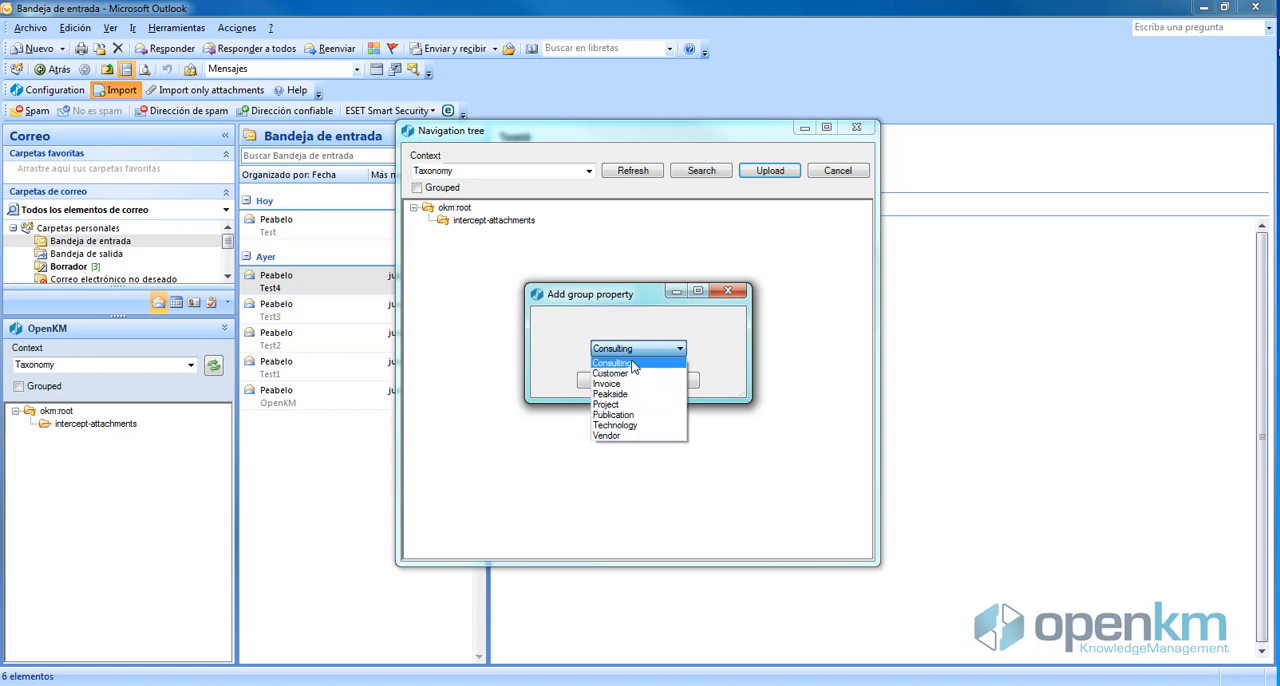
pyautogui.click(632, 364)
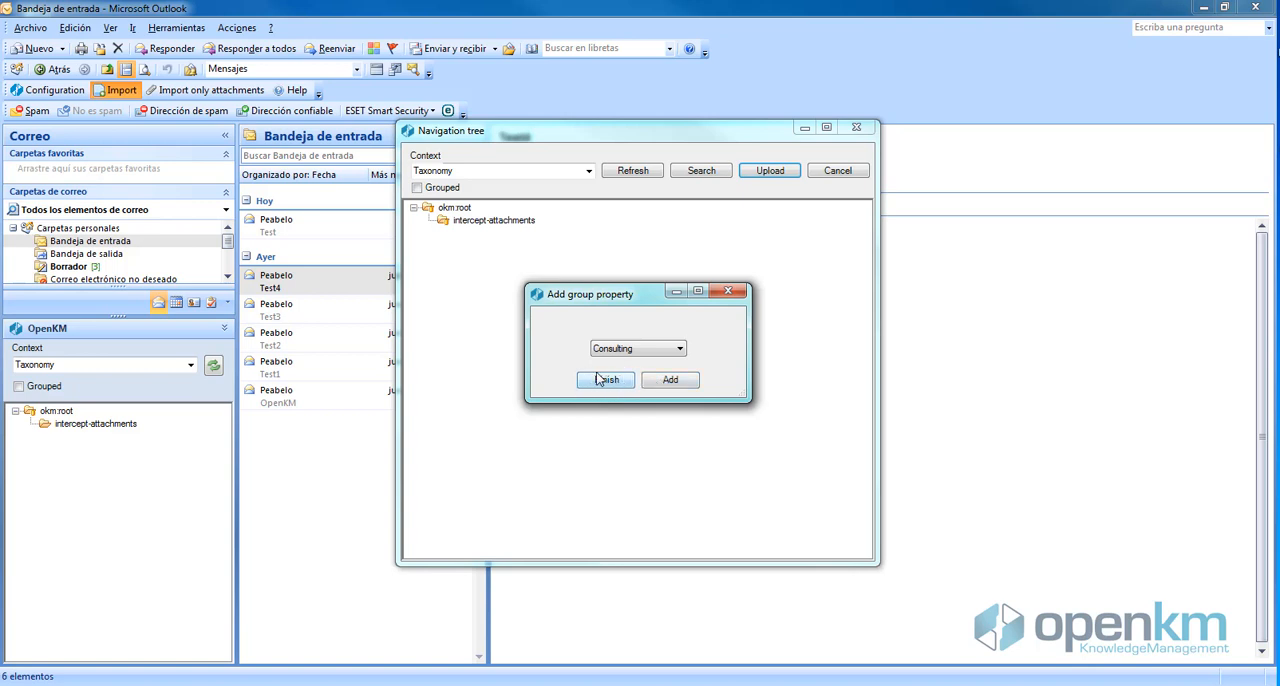
pyautogui.click(668, 381)
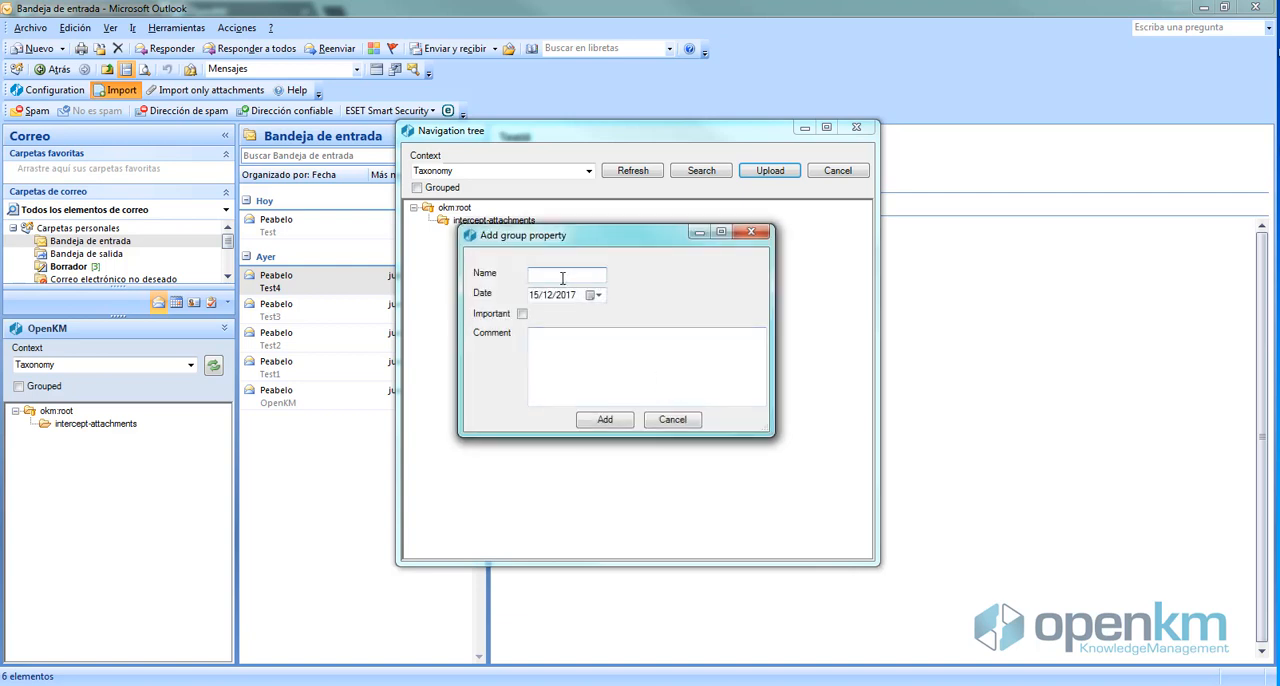
pyautogui.write('Same name')
pyautogui.click(597, 297)
pyautogui.click(598, 299)
pyautogui.click(522, 314)
pyautogui.click(565, 352)
pyautogui.write('Same comment')
pyautogui.click(608, 420)
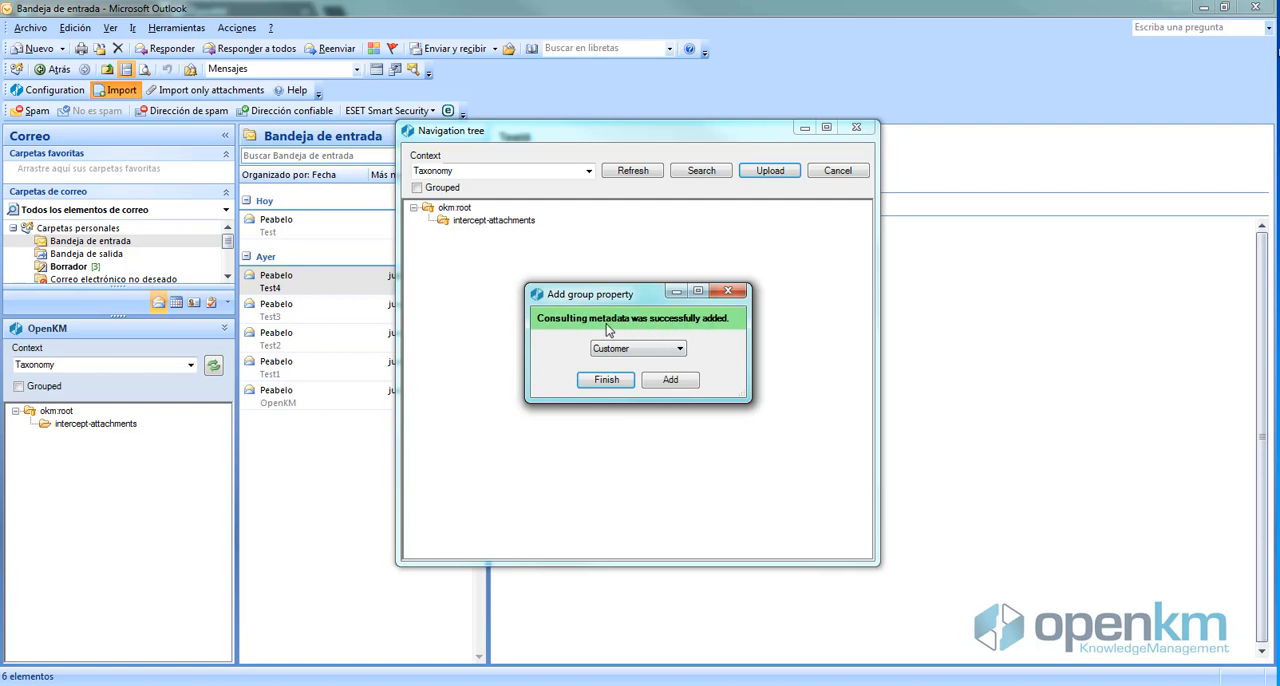
pyautogui.click(718, 380)
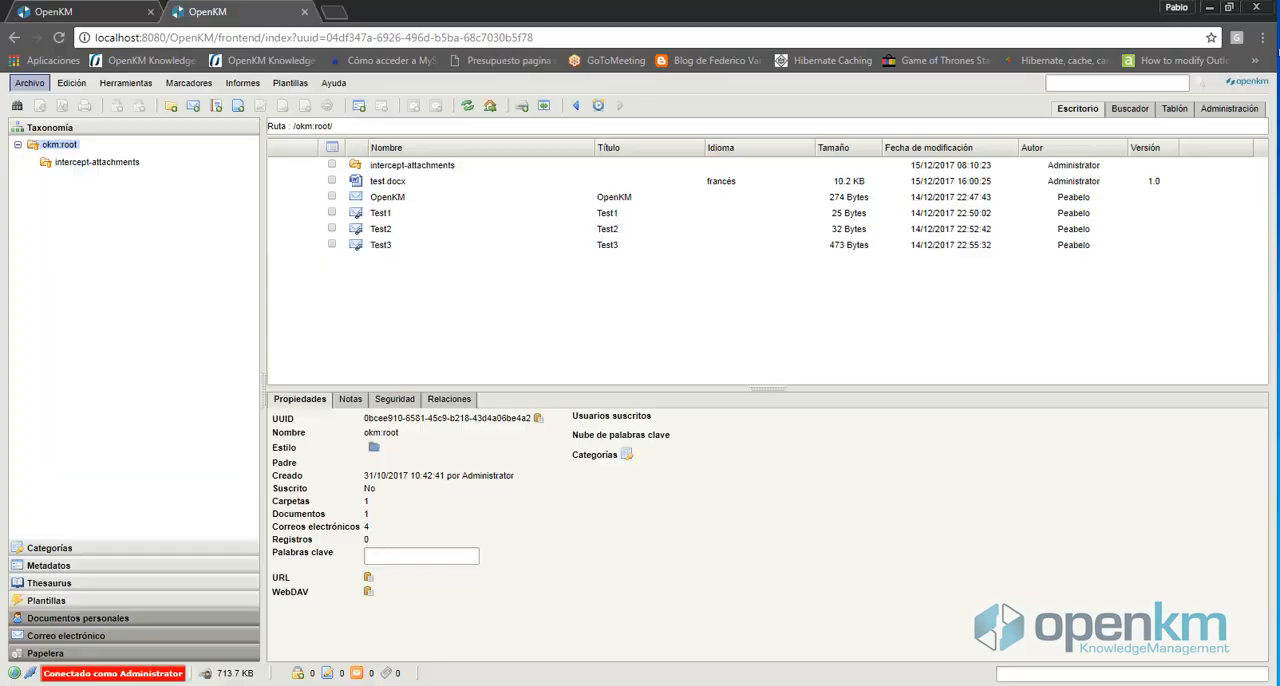
# In the OpenKM web application, refresh the okm:root listing and view the Consulting metadata of the Test4 email
pyautogui.click(472, 110)
pyautogui.click(378, 262)
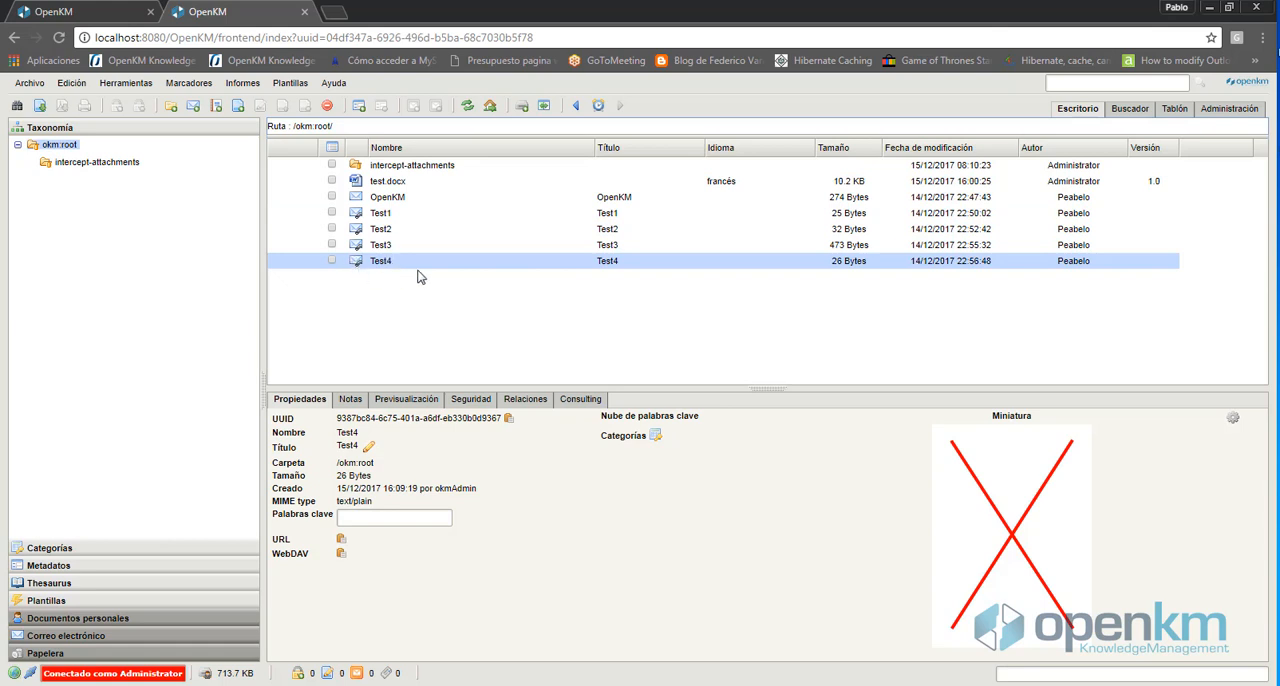
pyautogui.click(580, 401)
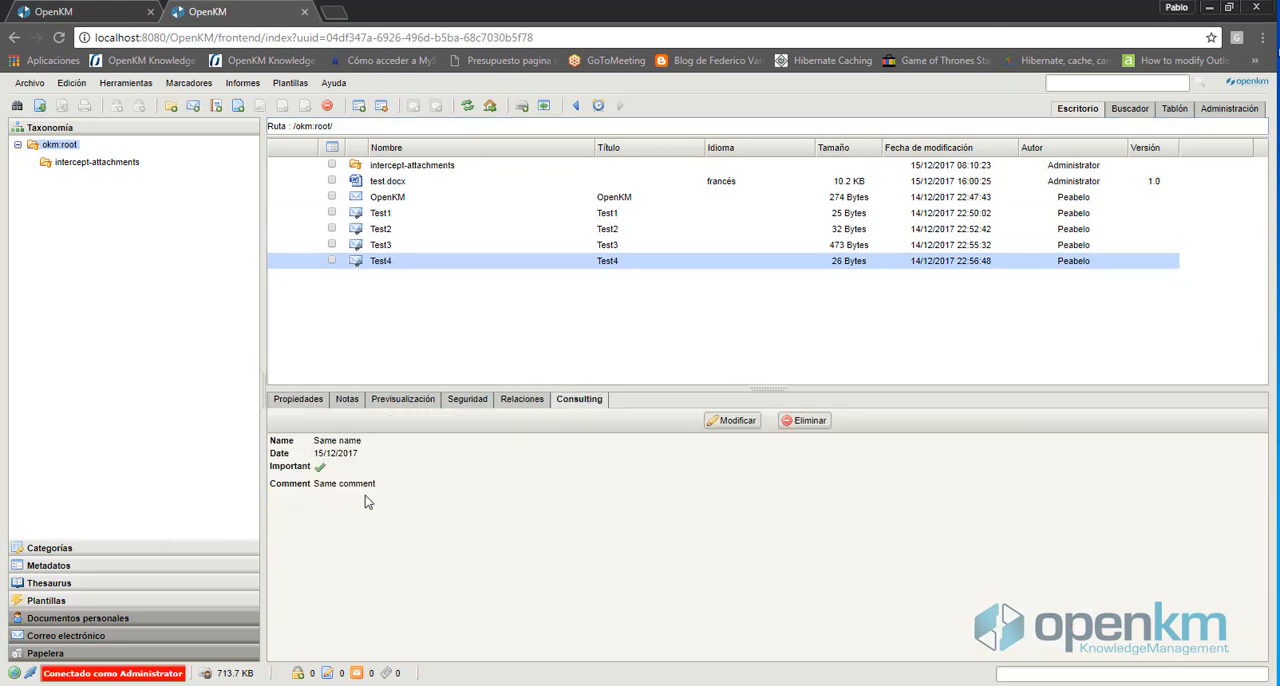